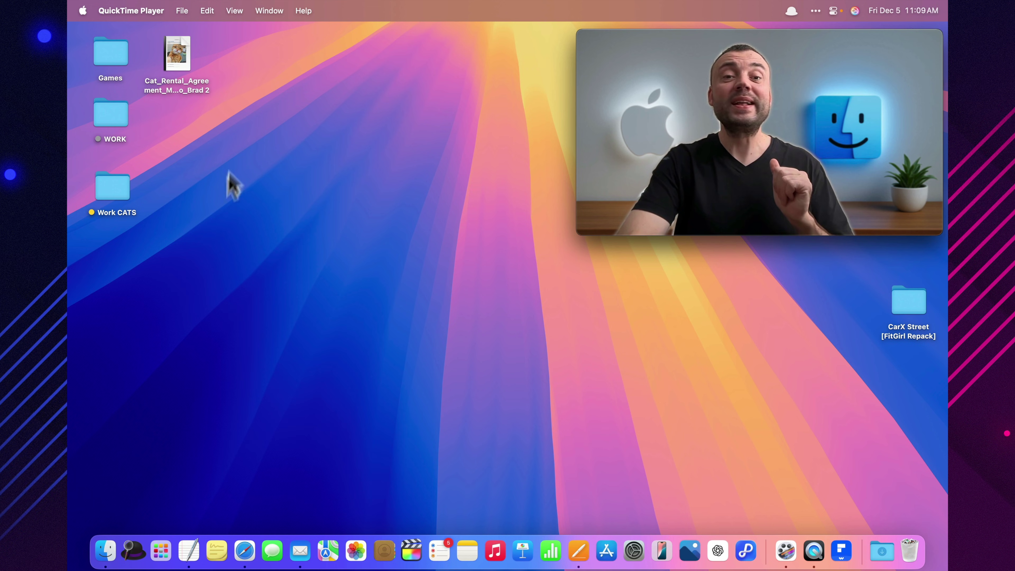
Step: Preview the cat rental agreement PDF from the desktop and scroll through its pages
{"action": "left_click", "coordinate": [172, 45]}
{"action": "key", "text": "space"}
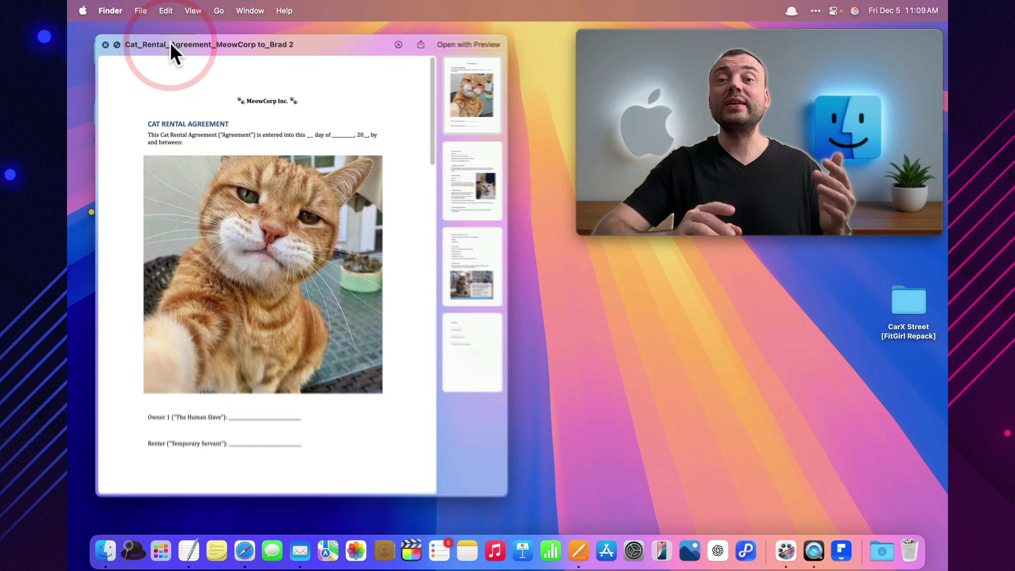
{"action": "scroll", "coordinate": [242, 152], "scroll_direction": "down", "scroll_amount": 10}
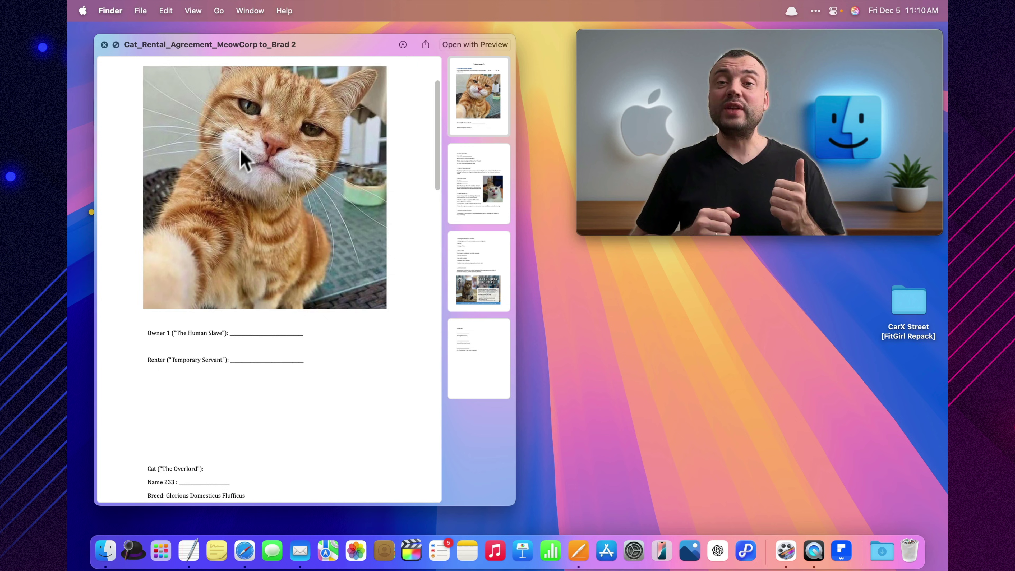
{"action": "scroll", "coordinate": [240, 164], "scroll_direction": "down", "scroll_amount": 9}
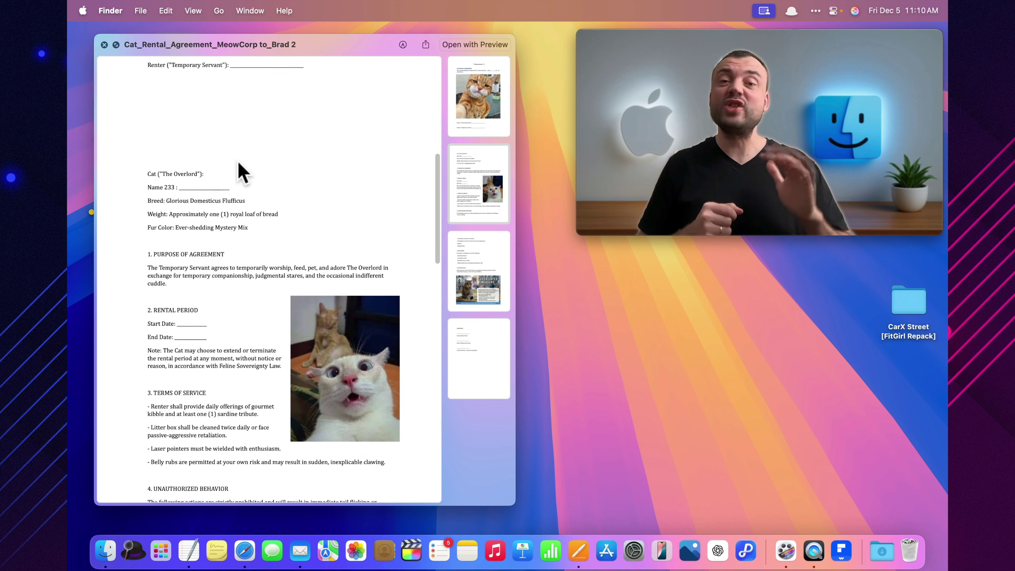
{"action": "scroll", "coordinate": [242, 172], "scroll_direction": "down", "scroll_amount": 15}
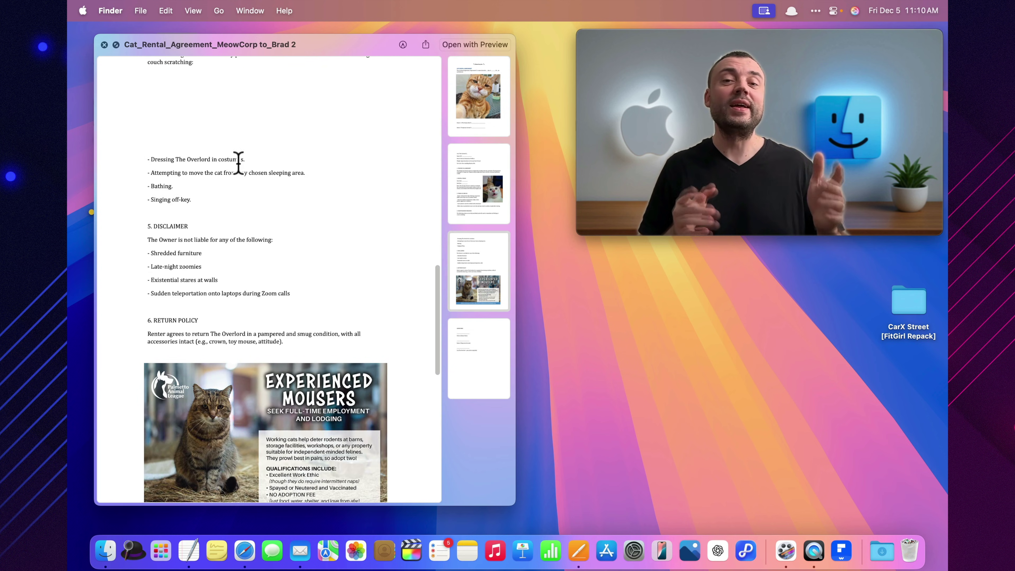
{"action": "scroll", "coordinate": [236, 163], "scroll_direction": "down", "scroll_amount": 5}
{"action": "scroll", "coordinate": [236, 163], "scroll_direction": "up", "scroll_amount": 7}
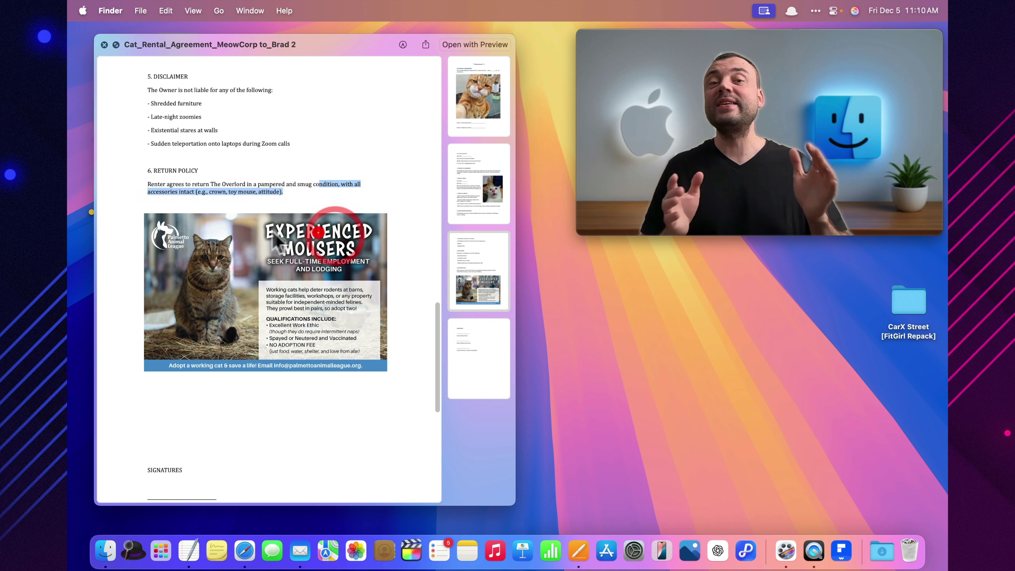
{"action": "left_click", "coordinate": [320, 194]}
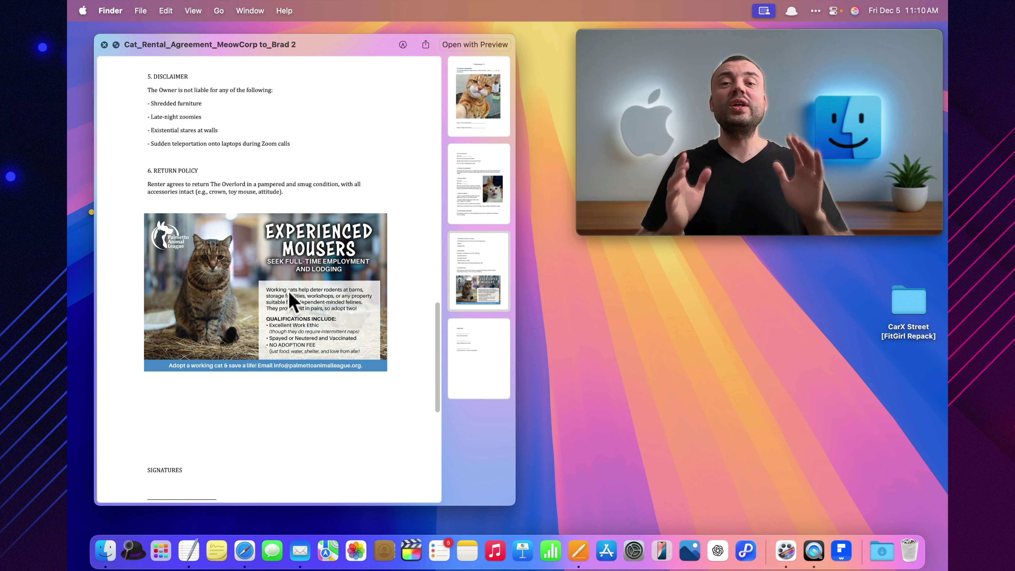
{"action": "scroll", "coordinate": [278, 272], "scroll_direction": "up", "scroll_amount": 12}
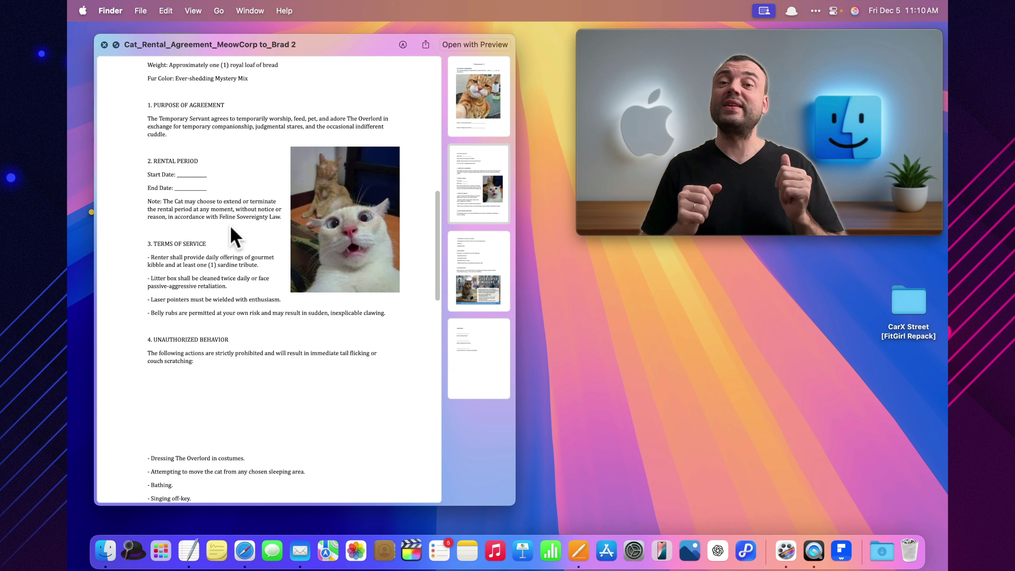
{"action": "triple_click", "coordinate": [254, 263]}
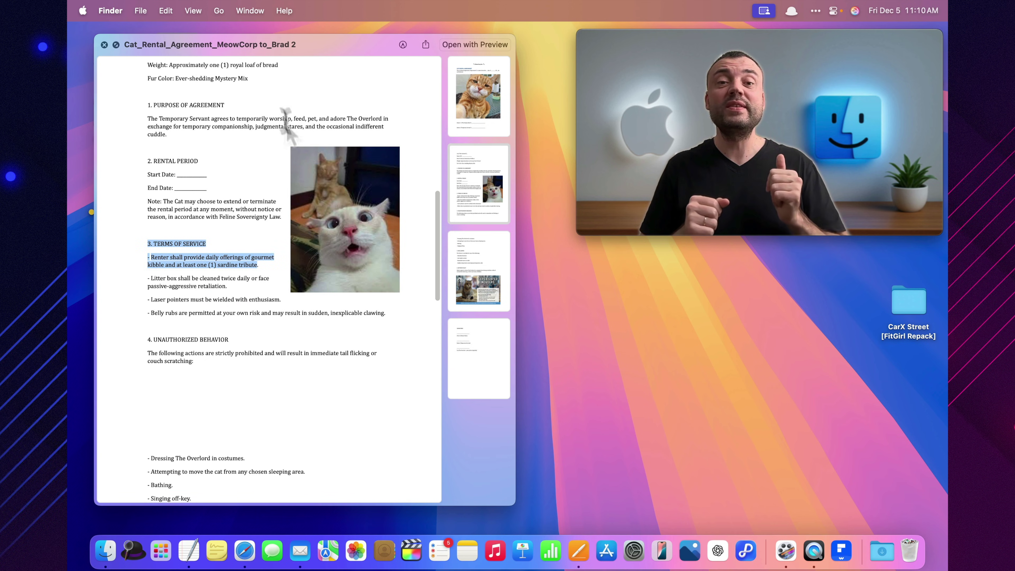
{"action": "left_click", "coordinate": [104, 44]}
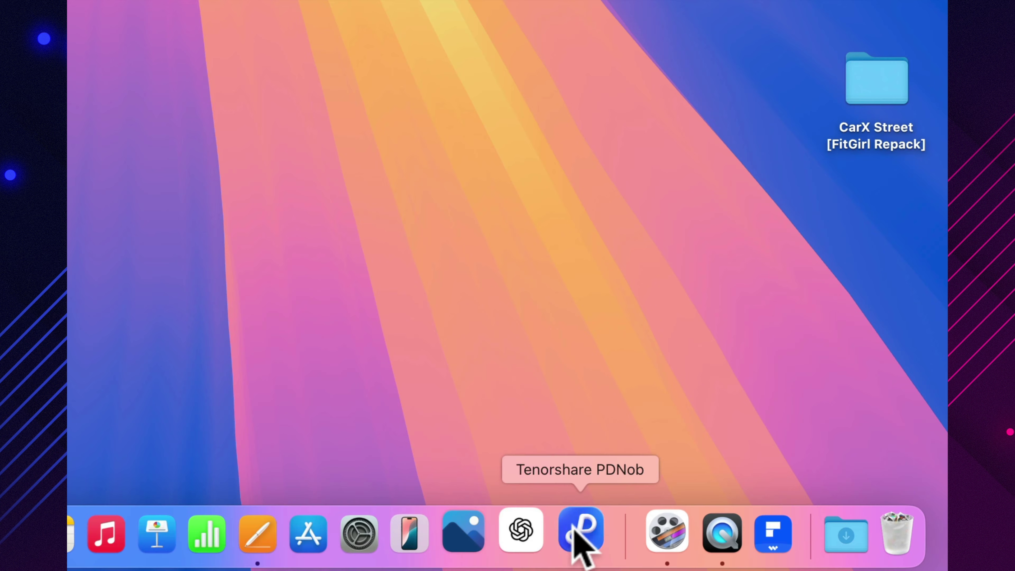
Step: Launch PDNob, move it up and enlarge its window, then drop the agreement PDF into it
{"action": "left_click", "coordinate": [744, 550]}
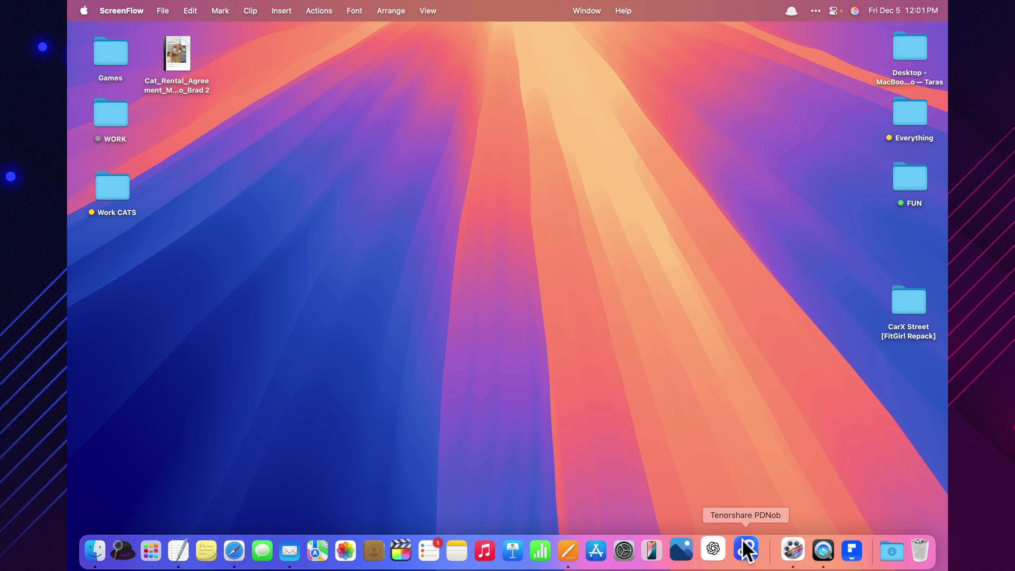
{"action": "left_click", "coordinate": [746, 548]}
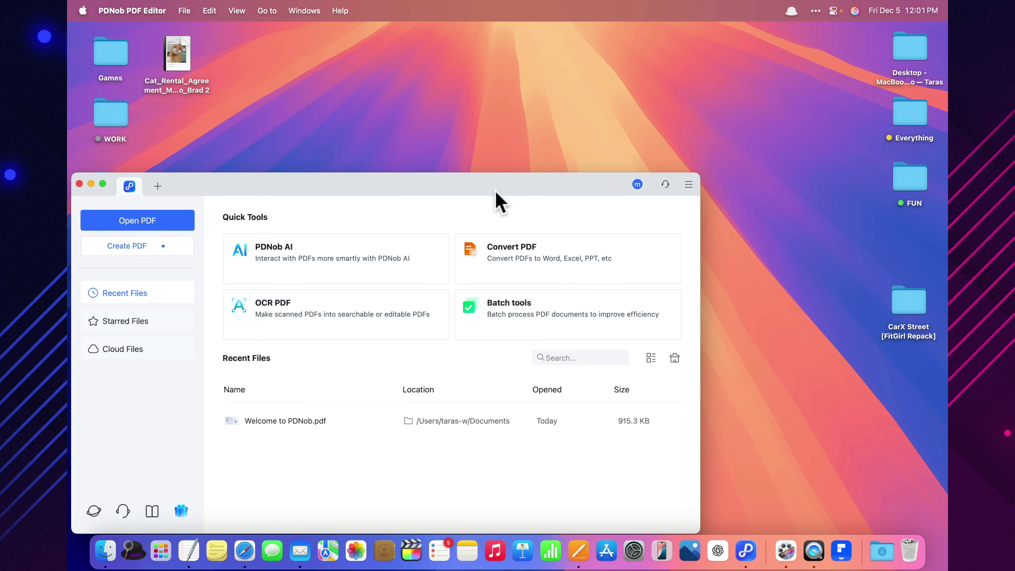
{"action": "left_click_drag", "start_coordinate": [496, 191], "coordinate": [627, 50]}
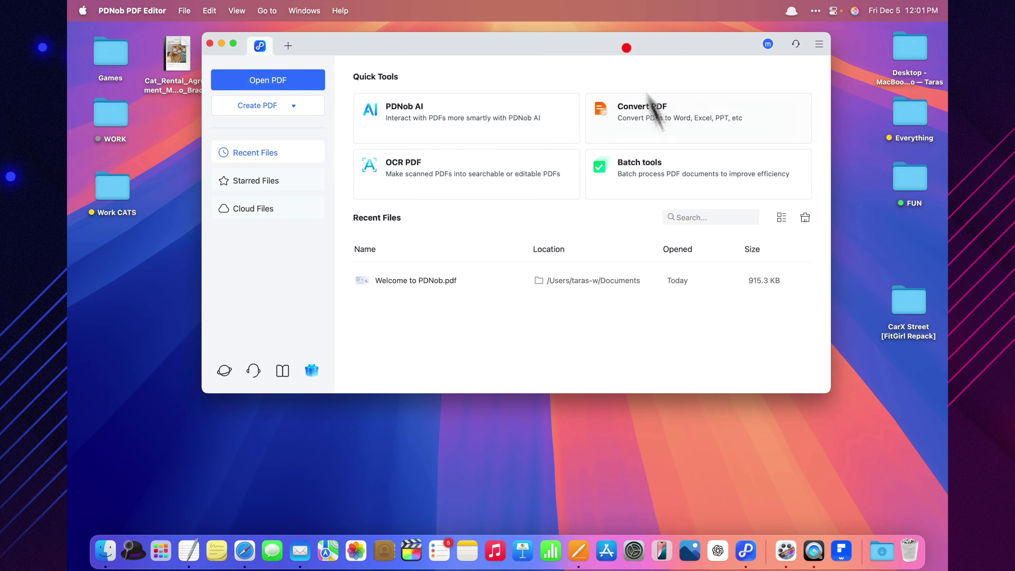
{"action": "left_click_drag", "start_coordinate": [831, 394], "coordinate": [848, 520]}
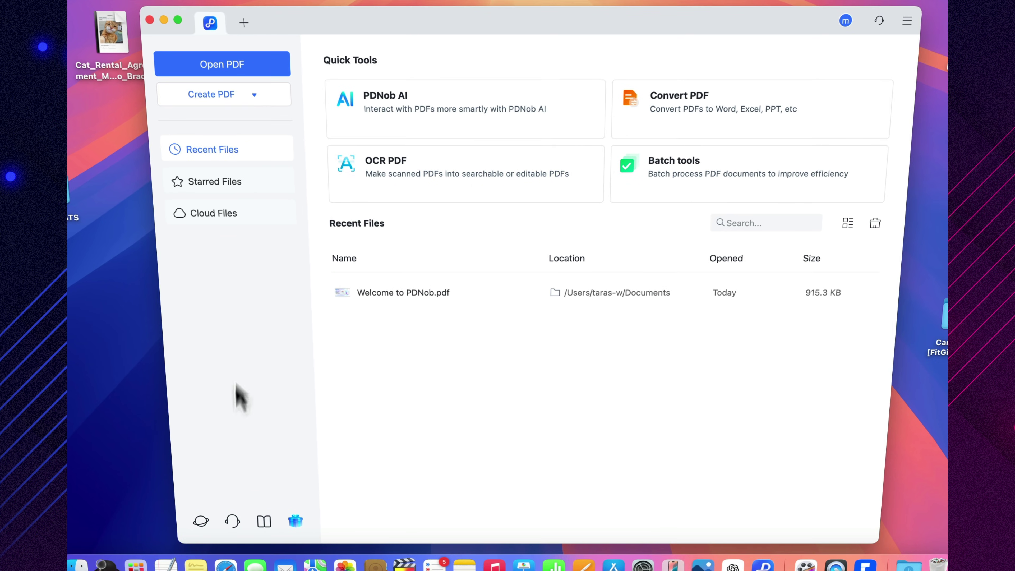
{"action": "left_click_drag", "start_coordinate": [111, 34], "coordinate": [439, 292]}
Step: Run OCR on page 3, scanning it to editable English text
{"action": "scroll", "coordinate": [600, 284], "scroll_direction": "down", "scroll_amount": 20}
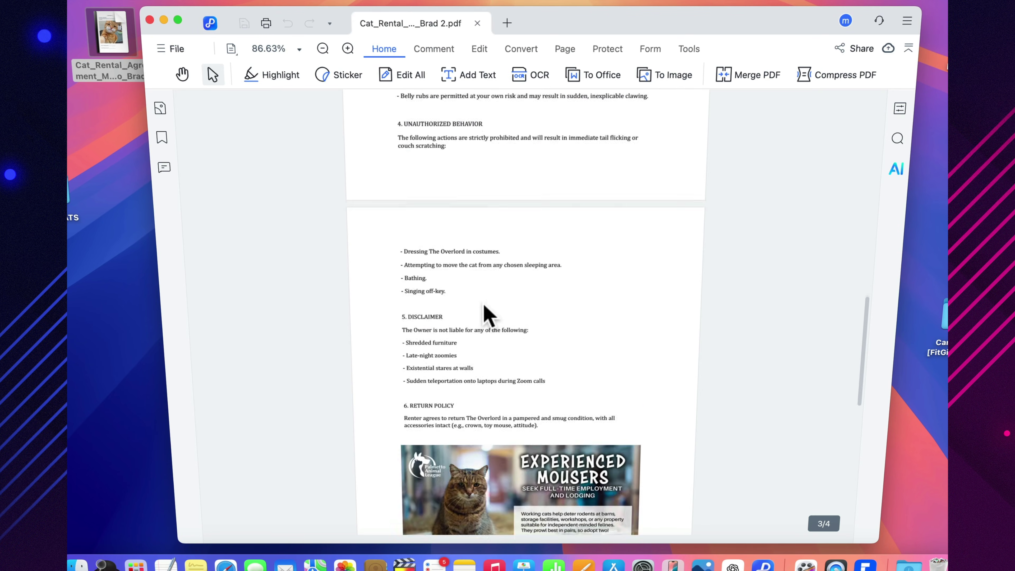
{"action": "scroll", "coordinate": [486, 314], "scroll_direction": "down", "scroll_amount": 10}
{"action": "scroll", "coordinate": [483, 317], "scroll_direction": "up", "scroll_amount": 8}
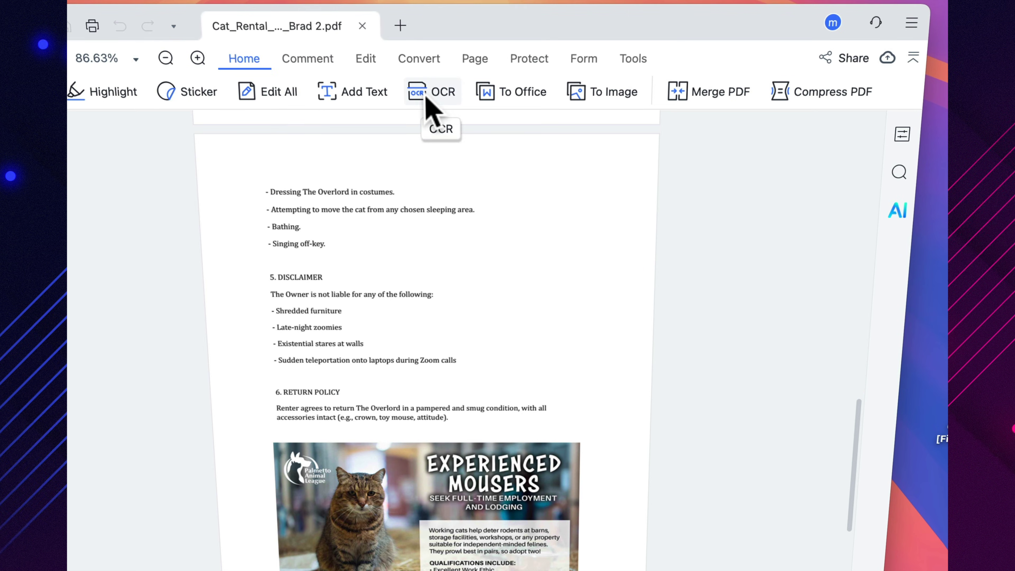
{"action": "left_click", "coordinate": [527, 75]}
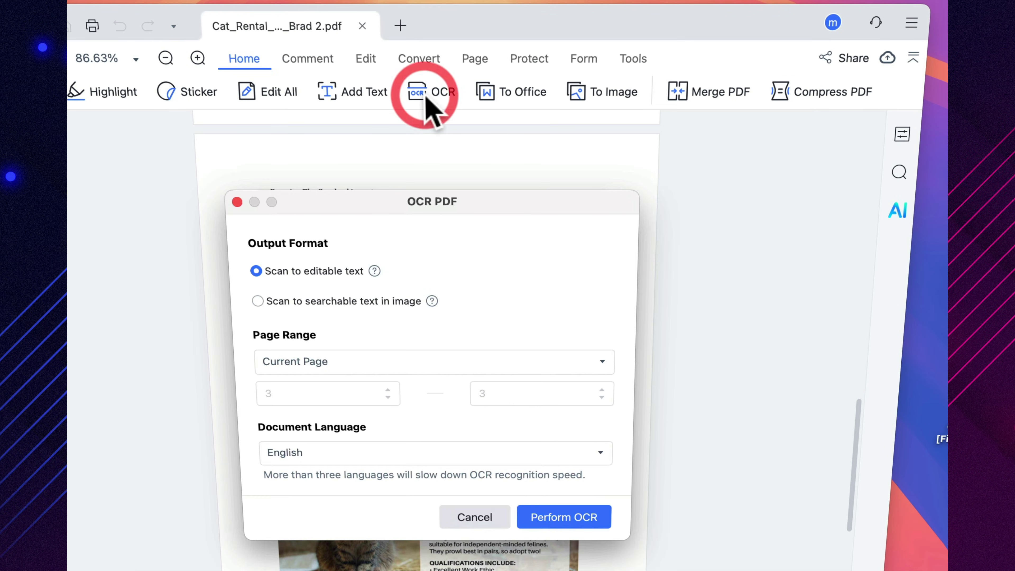
{"action": "left_click", "coordinate": [559, 520]}
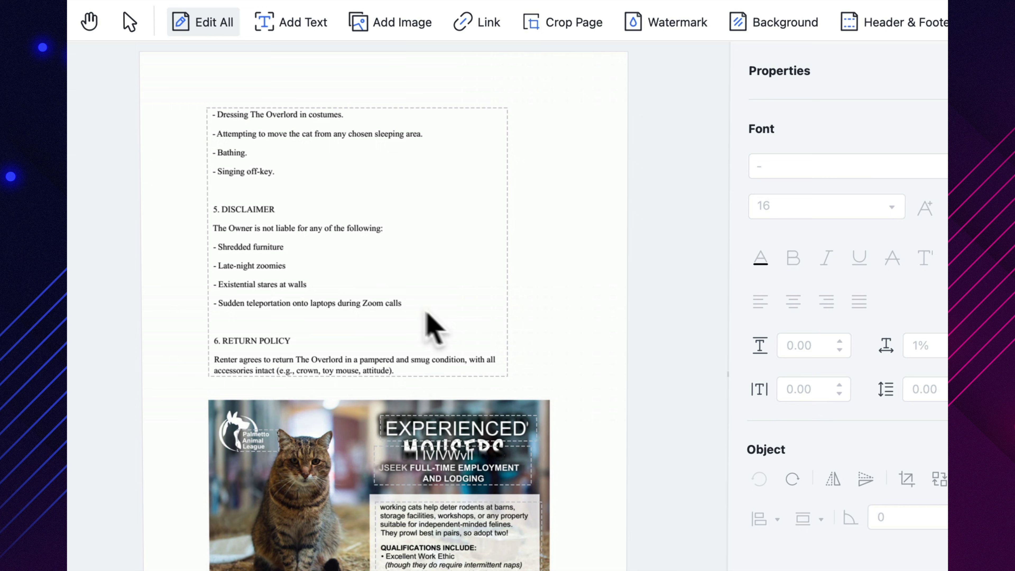
Step: Select the Disclaimer text through the Zoom calls line and make it bold italic Helvetica Neue
{"action": "left_click", "coordinate": [305, 229]}
{"action": "left_click", "coordinate": [235, 228]}
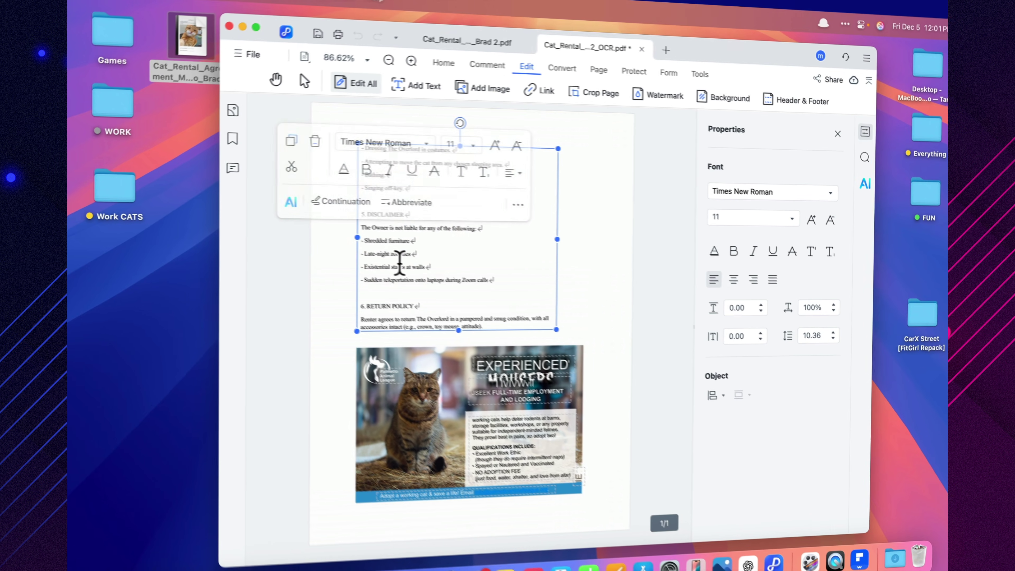
{"action": "double_click", "coordinate": [400, 266]}
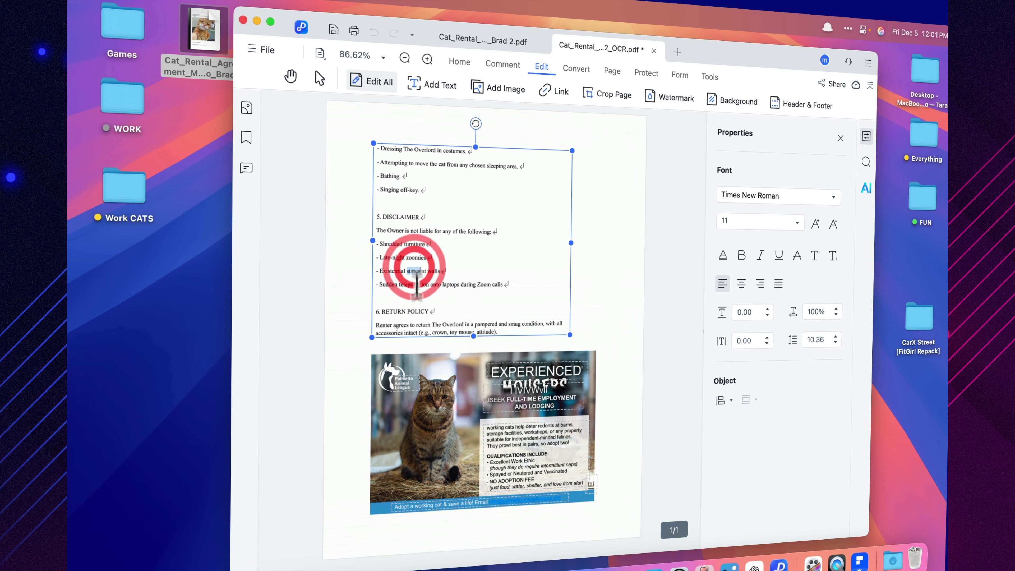
{"action": "double_click", "coordinate": [513, 398]}
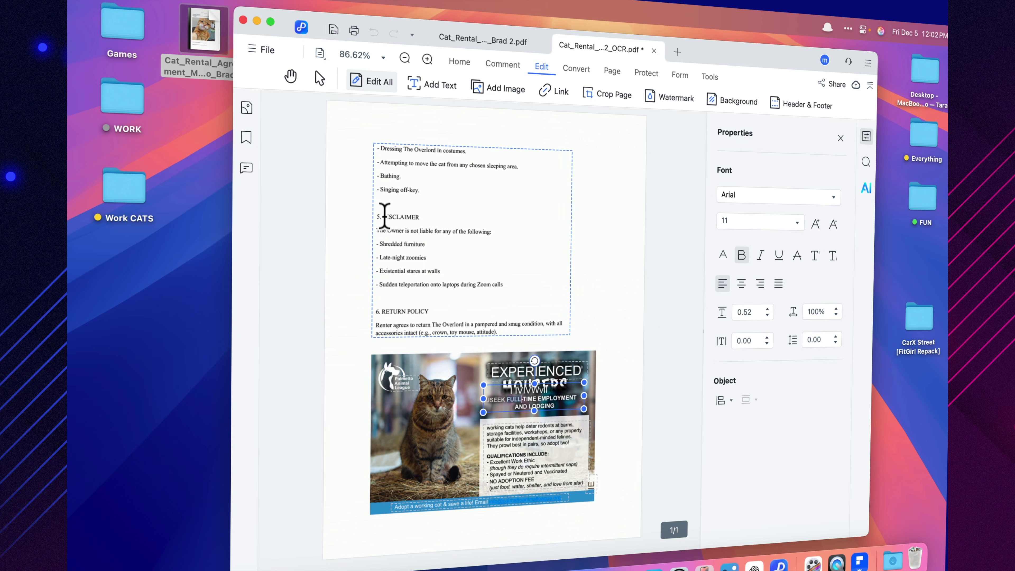
{"action": "left_click_drag", "start_coordinate": [384, 216], "coordinate": [508, 284]}
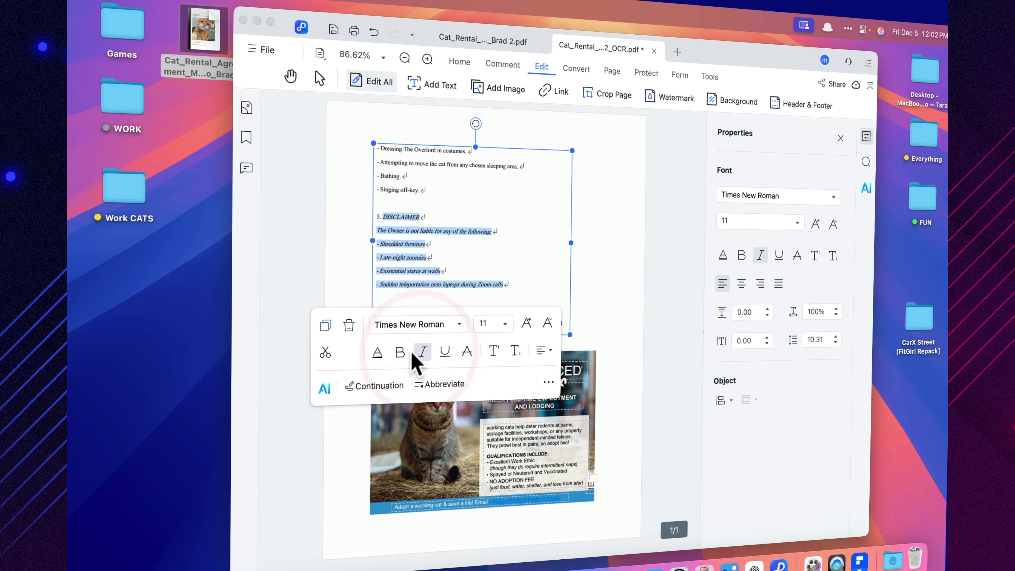
{"action": "left_click", "coordinate": [400, 352]}
{"action": "left_click", "coordinate": [417, 325]}
{"action": "left_click", "coordinate": [414, 216]}
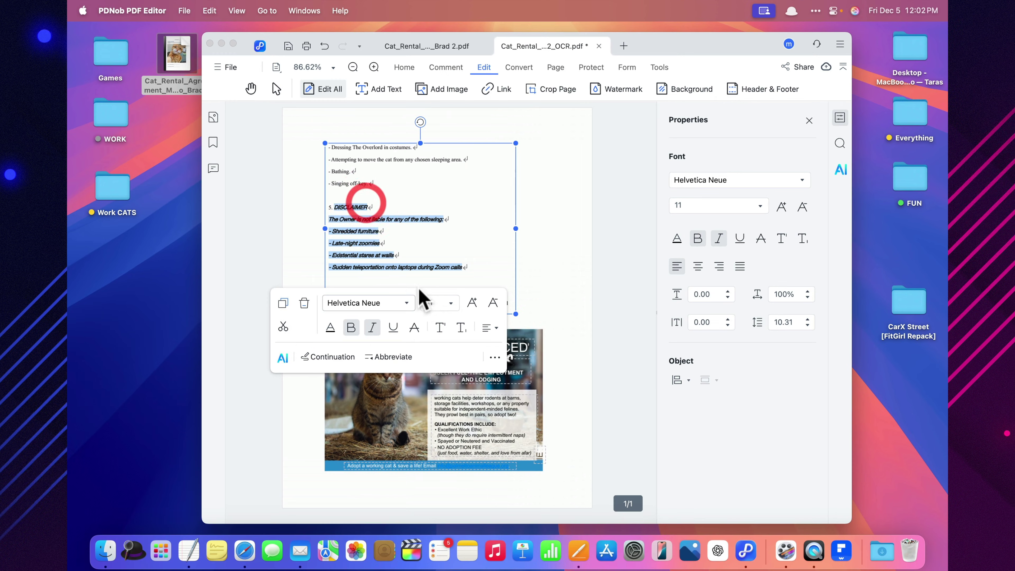
{"action": "left_click", "coordinate": [488, 322]}
{"action": "left_click", "coordinate": [505, 239]}
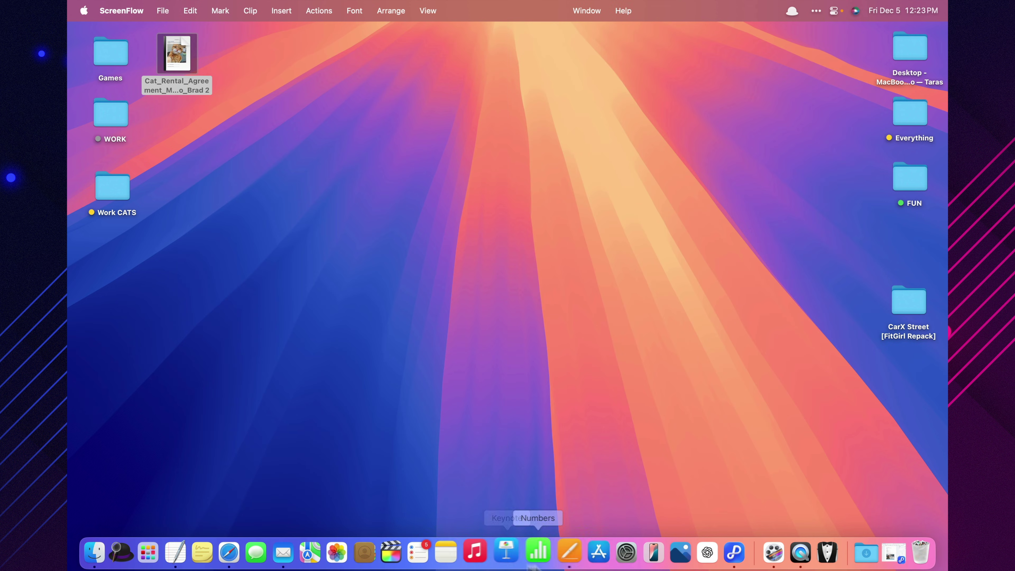
Step: Restore the editor and set the 5.DISCLAIMER heading's font to Arial Rounded MT Bold
{"action": "left_click", "coordinate": [873, 543]}
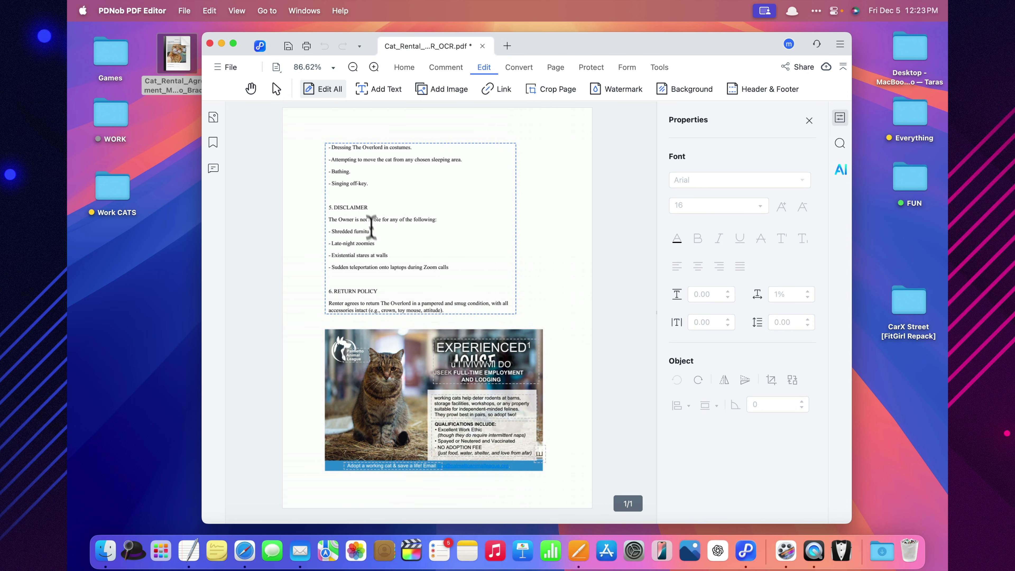
{"action": "left_click", "coordinate": [370, 208]}
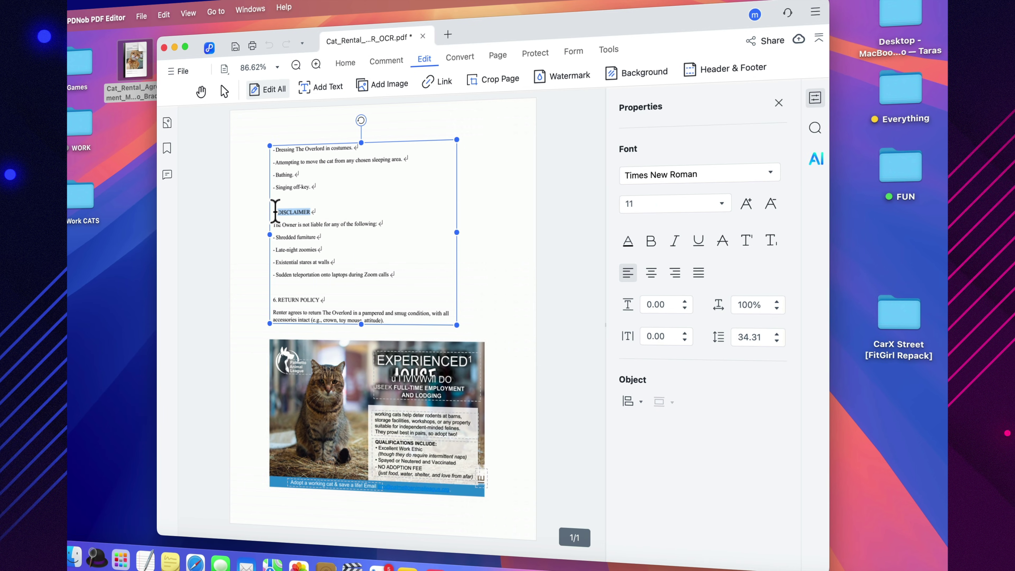
{"action": "triple_click", "coordinate": [330, 207]}
{"action": "left_click", "coordinate": [676, 175]}
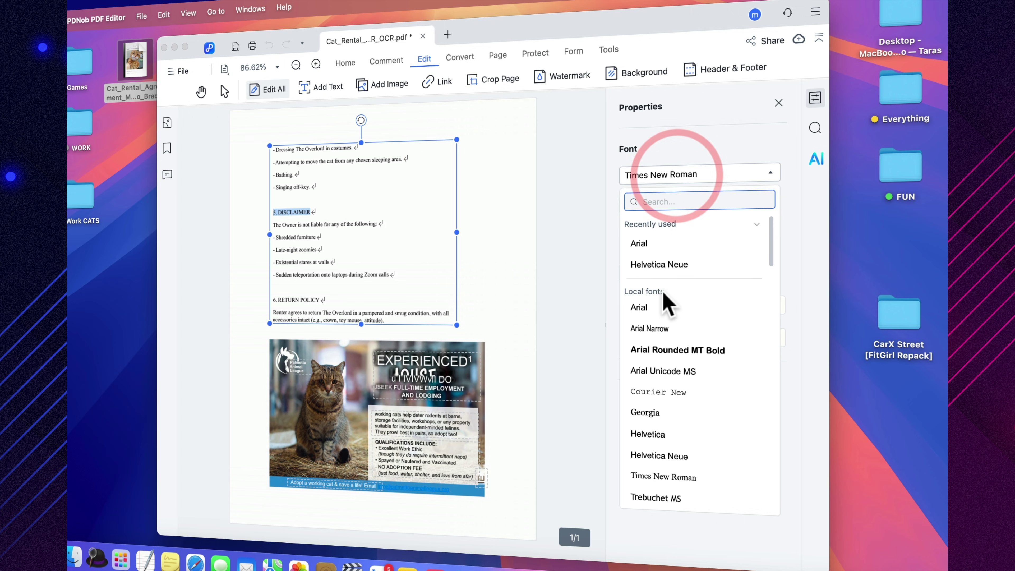
{"action": "left_click", "coordinate": [664, 344]}
Step: Set the heading to size 16, increase it to 18, and underline it
{"action": "left_click", "coordinate": [721, 204]}
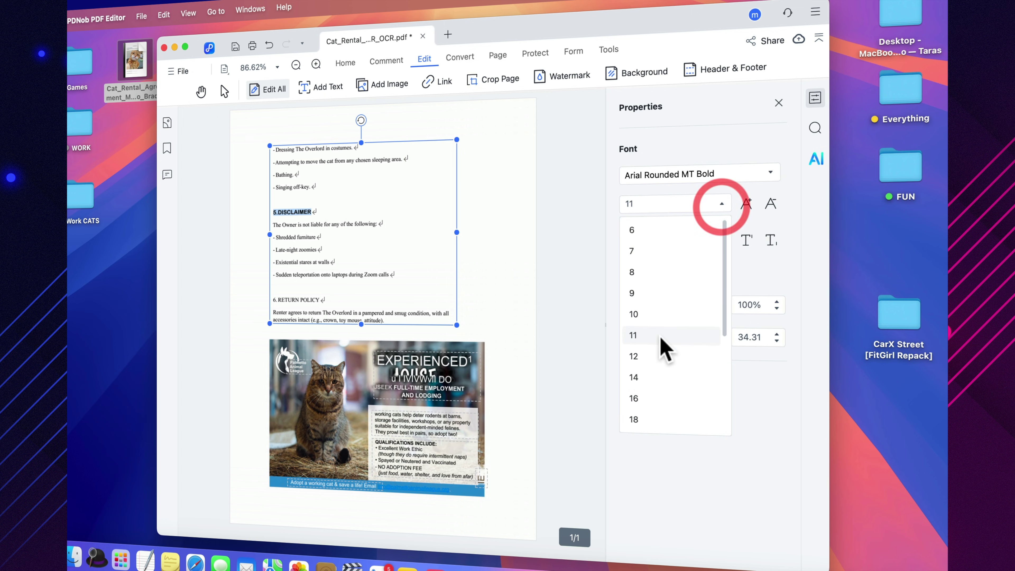
{"action": "scroll", "coordinate": [661, 354], "scroll_direction": "down", "scroll_amount": 3}
{"action": "left_click", "coordinate": [655, 345]}
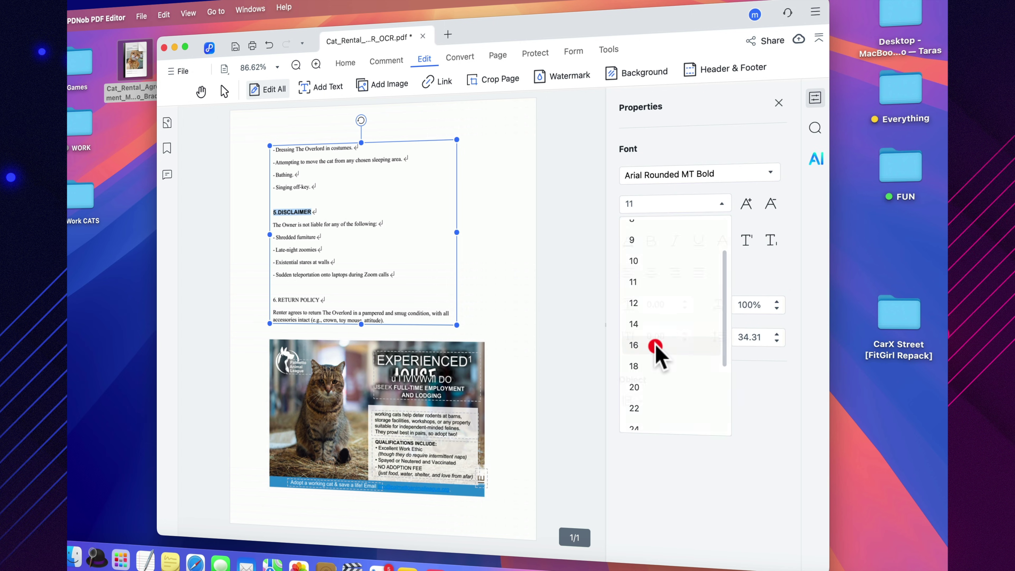
{"action": "left_click", "coordinate": [746, 205]}
{"action": "left_click", "coordinate": [698, 241]}
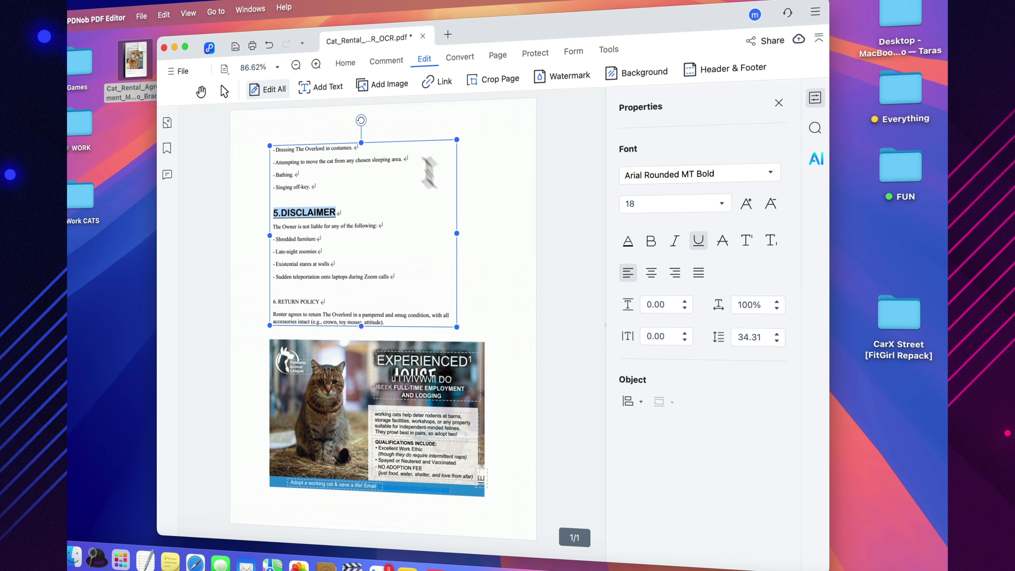
Step: Highlight the 'Sudden teleportation' line in yellow
{"action": "left_click", "coordinate": [346, 63]}
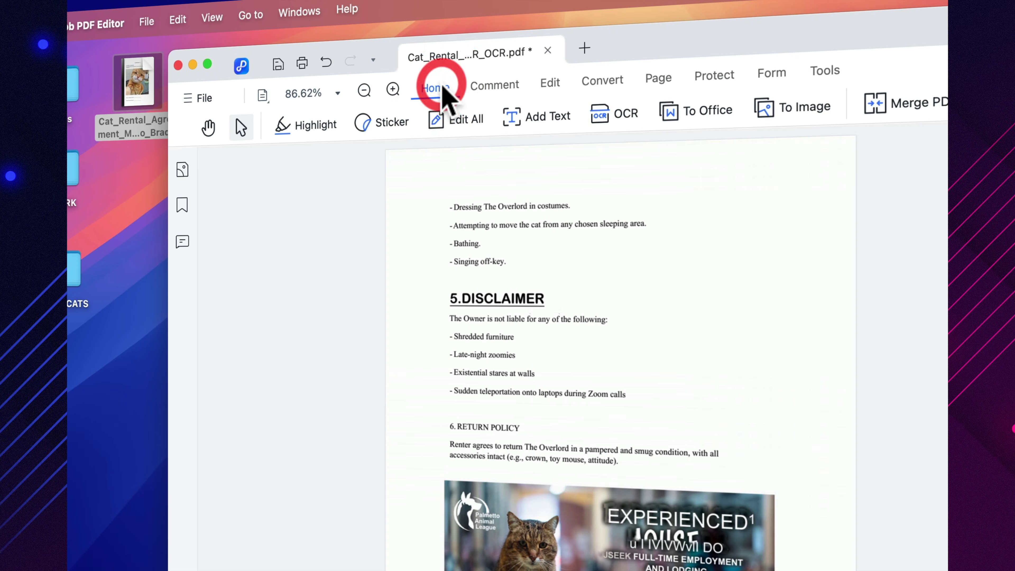
{"action": "left_click", "coordinate": [307, 129]}
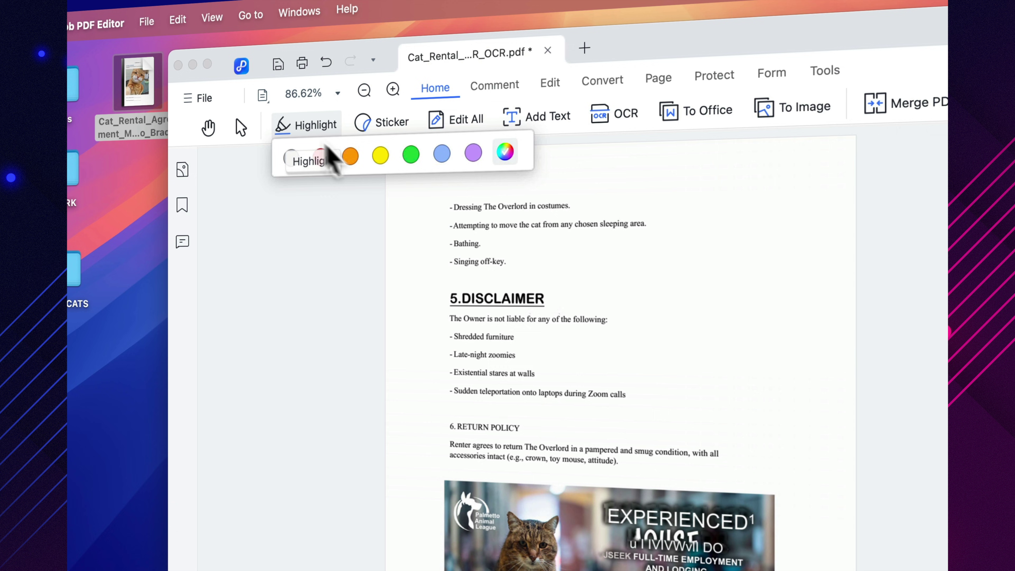
{"action": "left_click", "coordinate": [373, 156]}
{"action": "left_click_drag", "start_coordinate": [454, 390], "coordinate": [516, 392]}
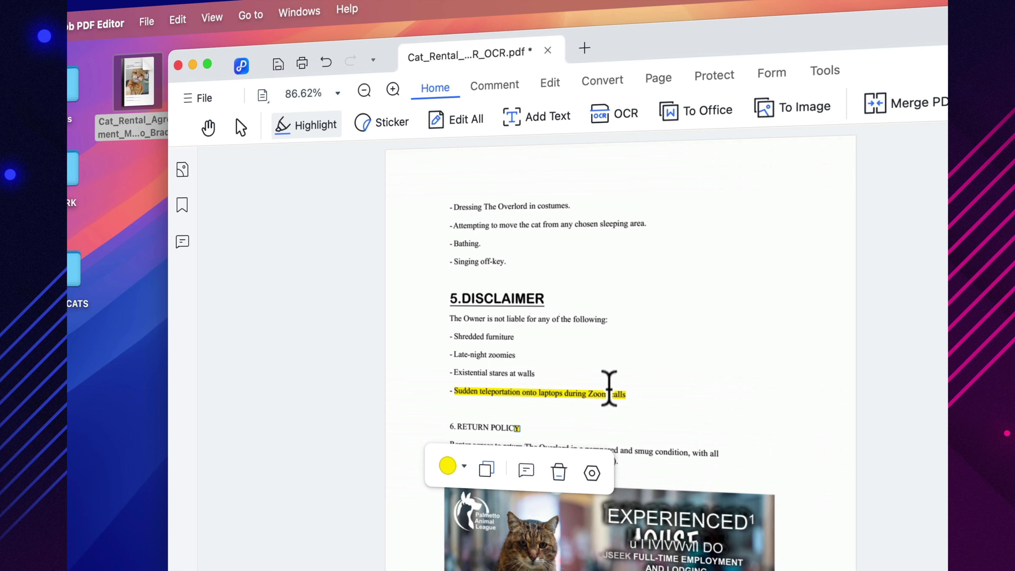
Step: Place a location-pin sticker beside the Disclaimer list and enlarge it
{"action": "left_click", "coordinate": [399, 124]}
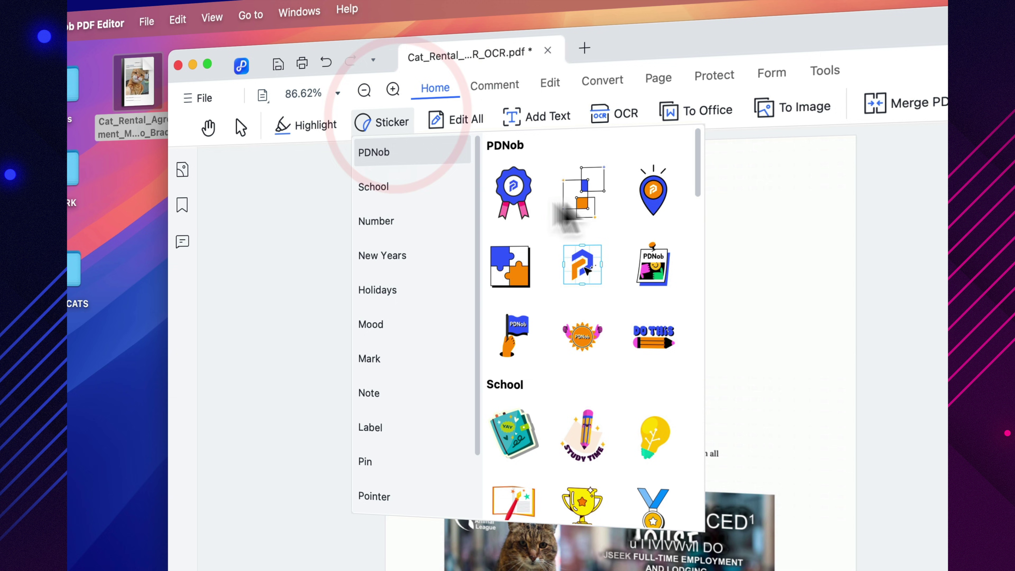
{"action": "left_click", "coordinate": [646, 194]}
{"action": "left_click", "coordinate": [715, 262]}
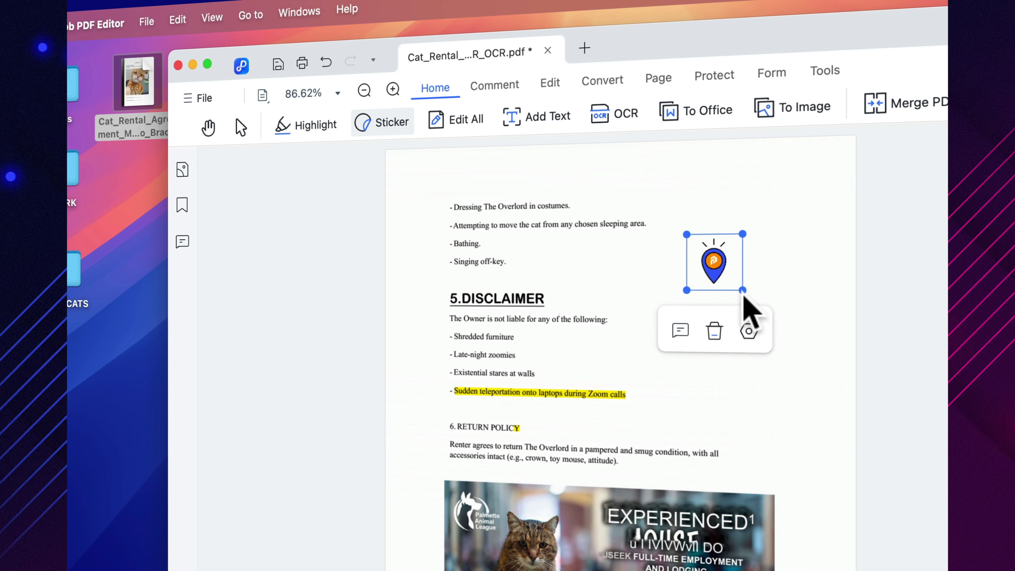
{"action": "left_click_drag", "start_coordinate": [741, 289], "coordinate": [844, 394]}
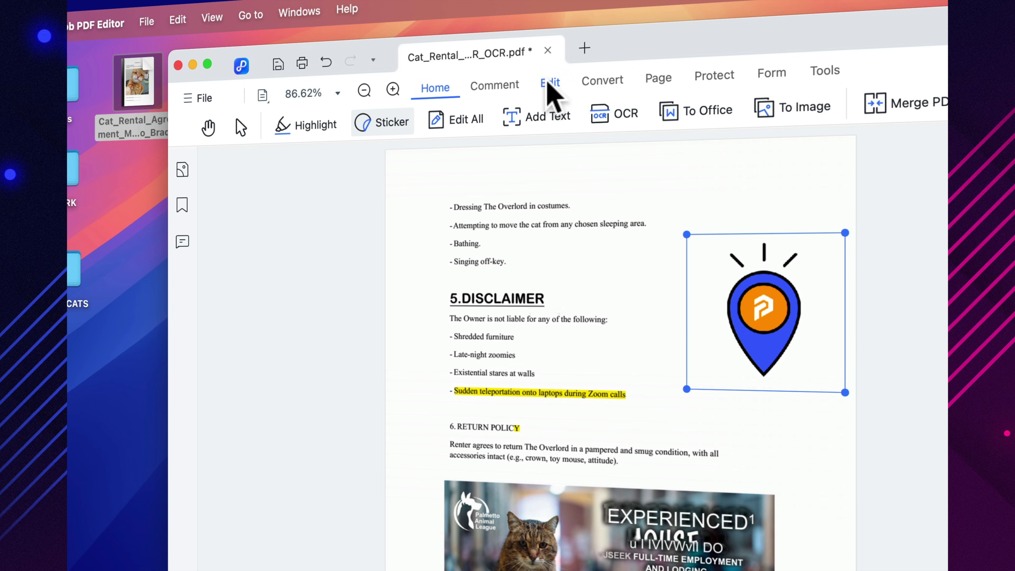
Step: Add a text box reading 12345 to the right of the 'Singing off-key' line
{"action": "left_click", "coordinate": [325, 122]}
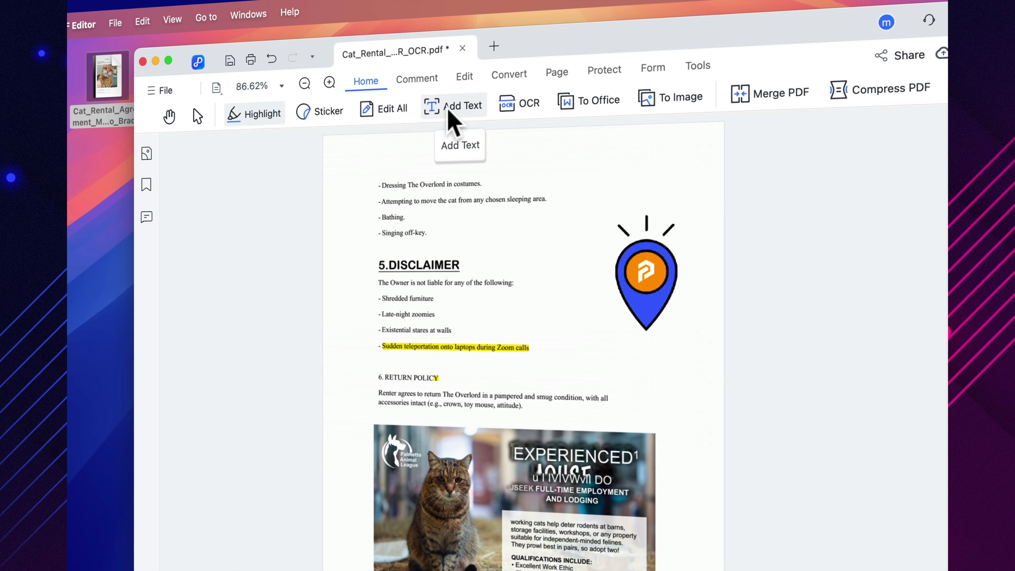
{"action": "left_click", "coordinate": [448, 111]}
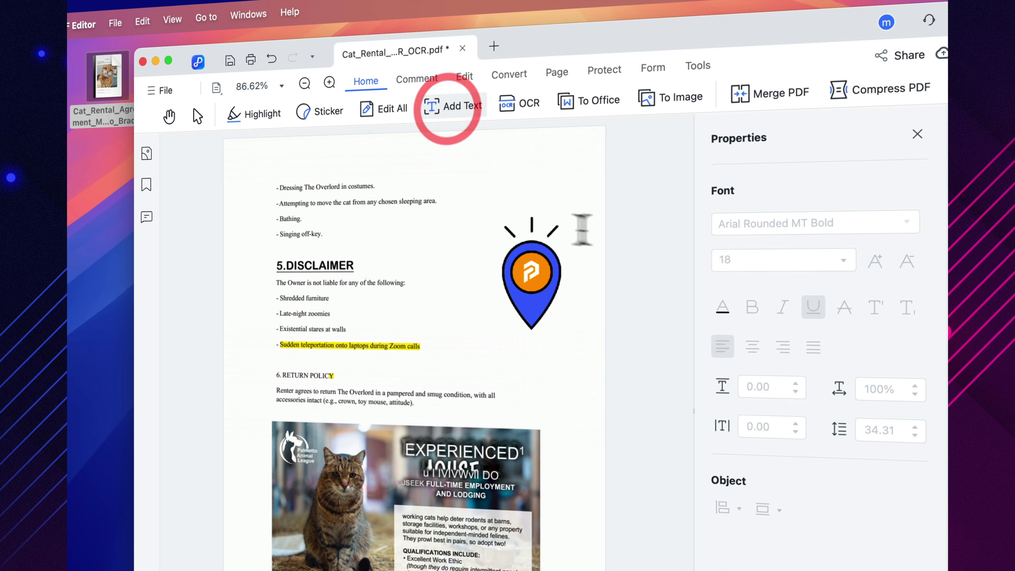
{"action": "left_click", "coordinate": [410, 224]}
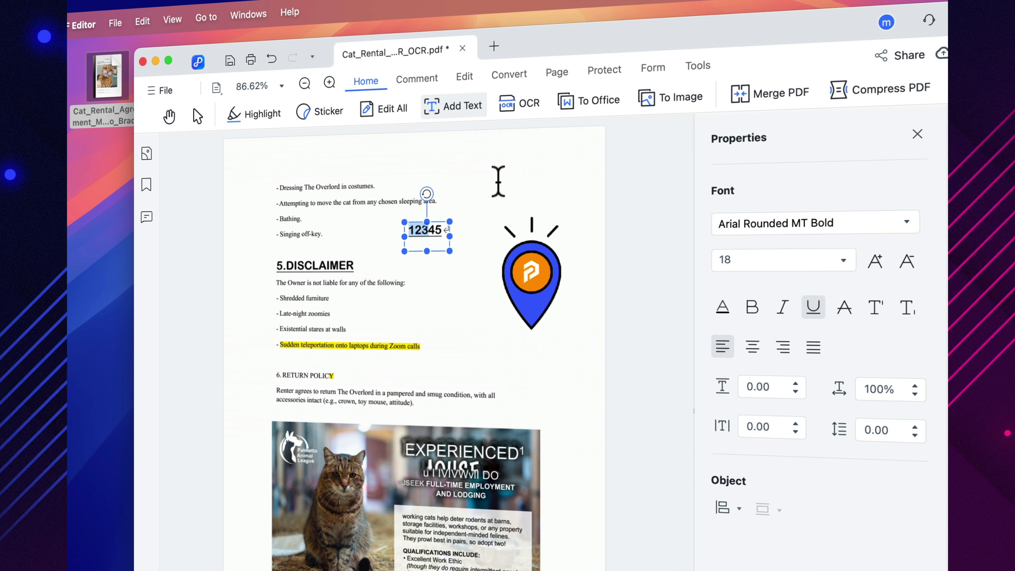
{"action": "left_click", "coordinate": [504, 176]}
{"action": "left_click", "coordinate": [644, 314]}
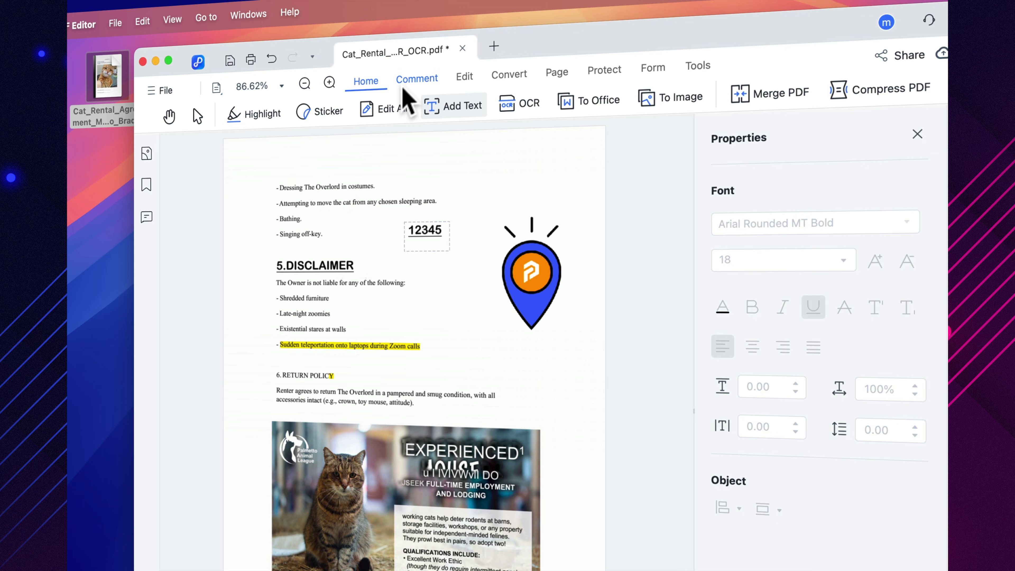
Step: Create and save a text watermark reading 12wwee on the agreement page
{"action": "left_click", "coordinate": [463, 78]}
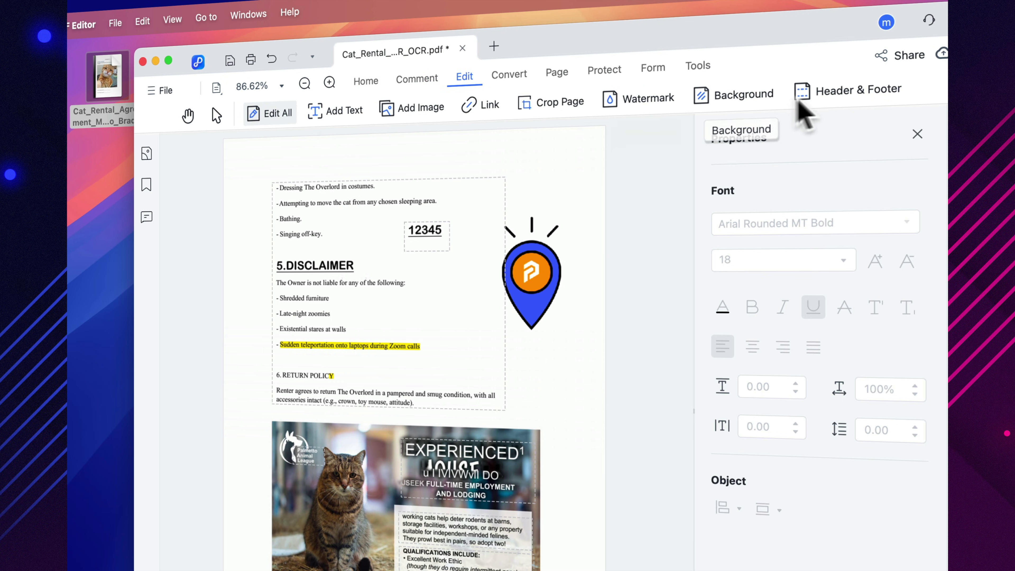
{"action": "left_click", "coordinate": [639, 100]}
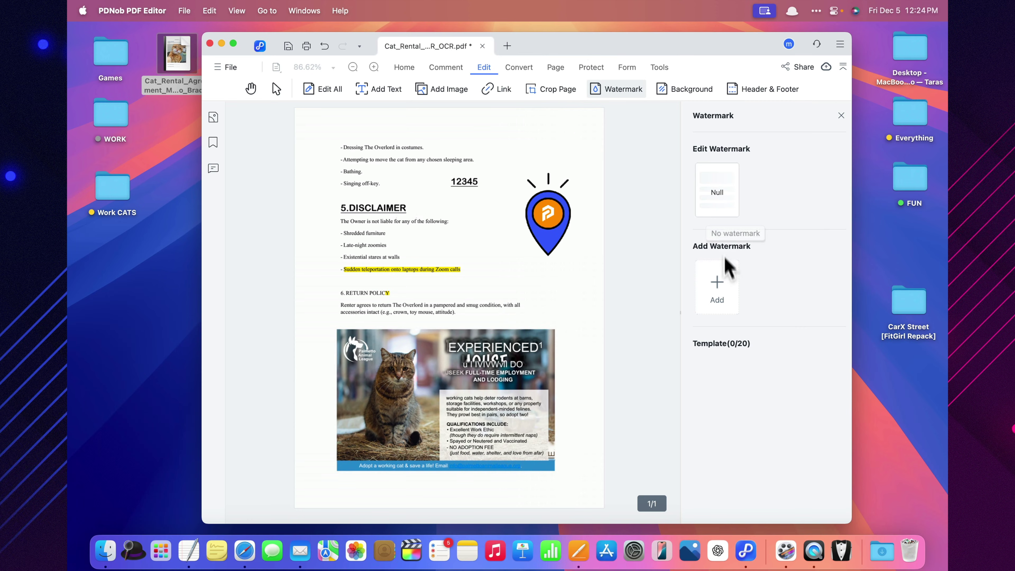
{"action": "left_click", "coordinate": [725, 276]}
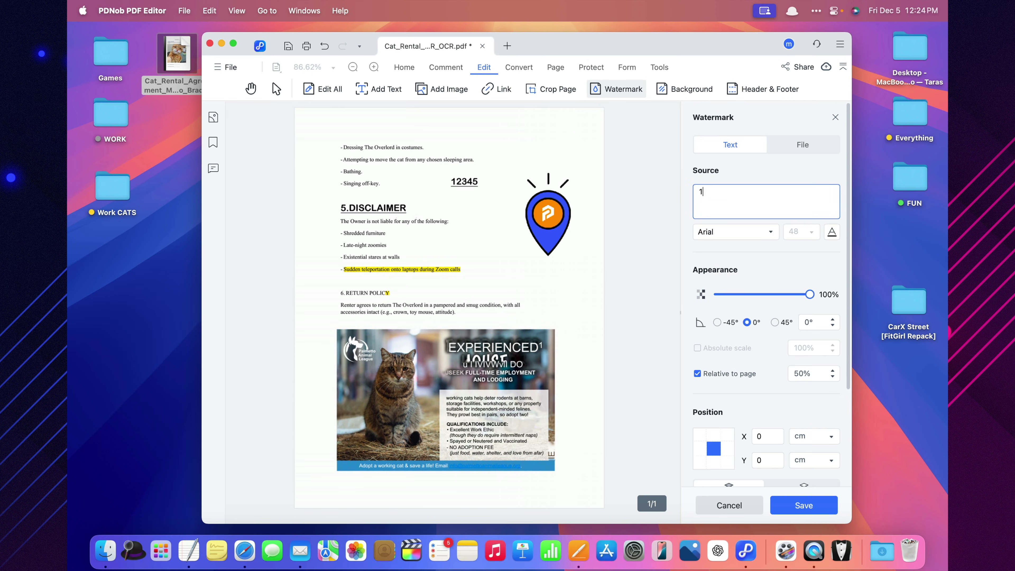
{"action": "left_click", "coordinate": [804, 505]}
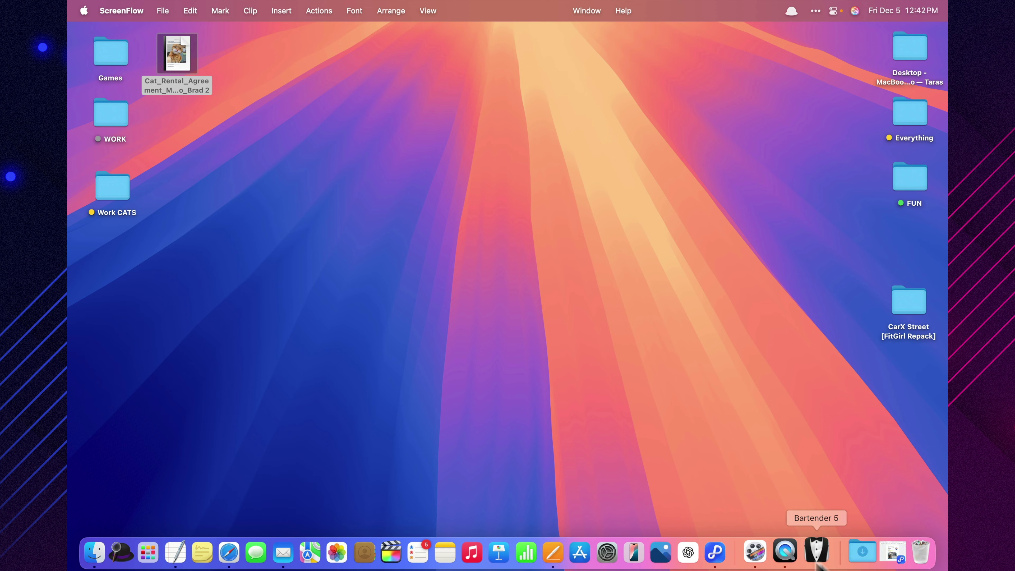
Step: Save the edited agreement as a new Desktop PDF when converting to Word, then dismiss To Image
{"action": "left_click", "coordinate": [725, 552]}
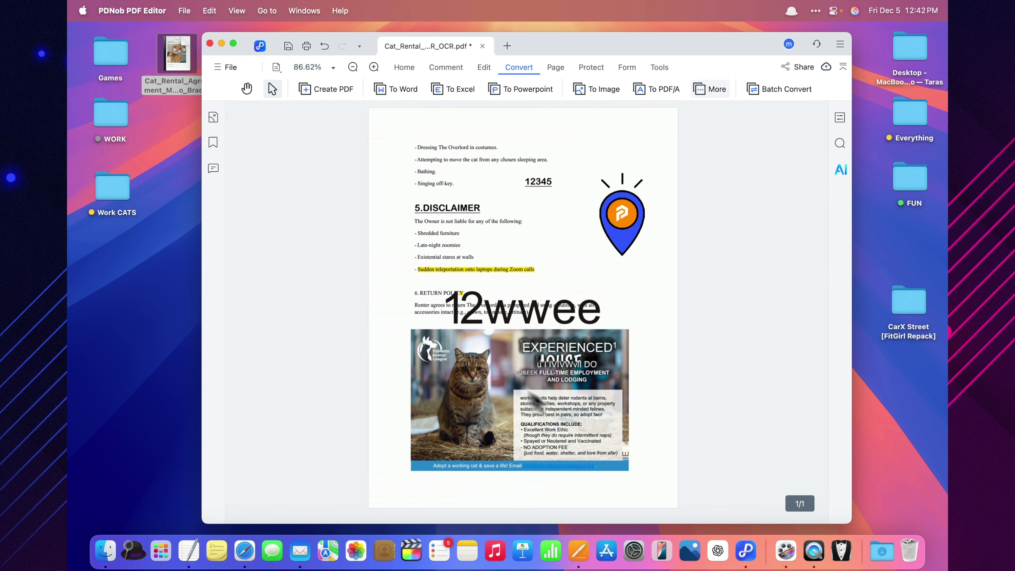
{"action": "left_click", "coordinate": [519, 68]}
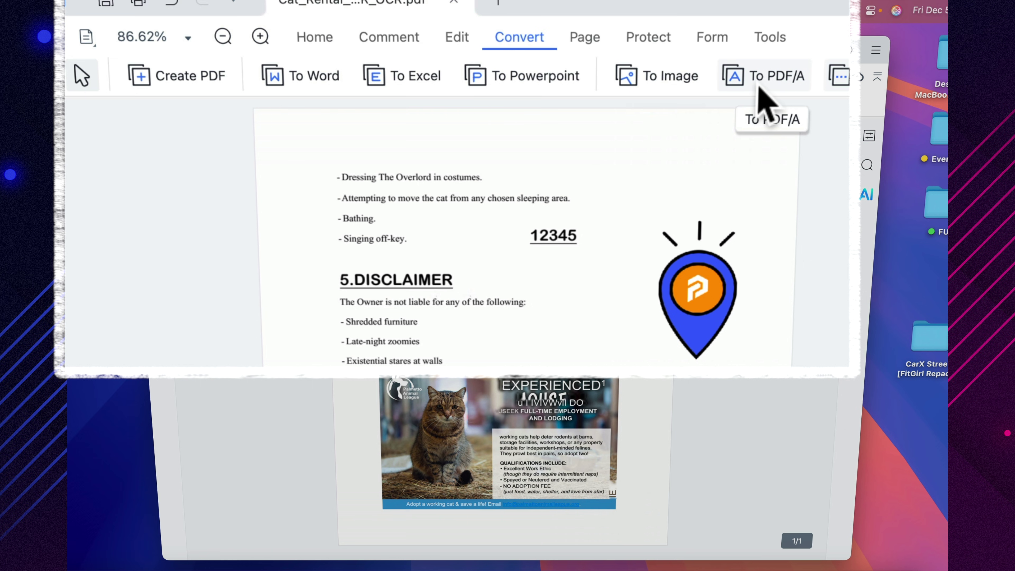
{"action": "left_click", "coordinate": [840, 76]}
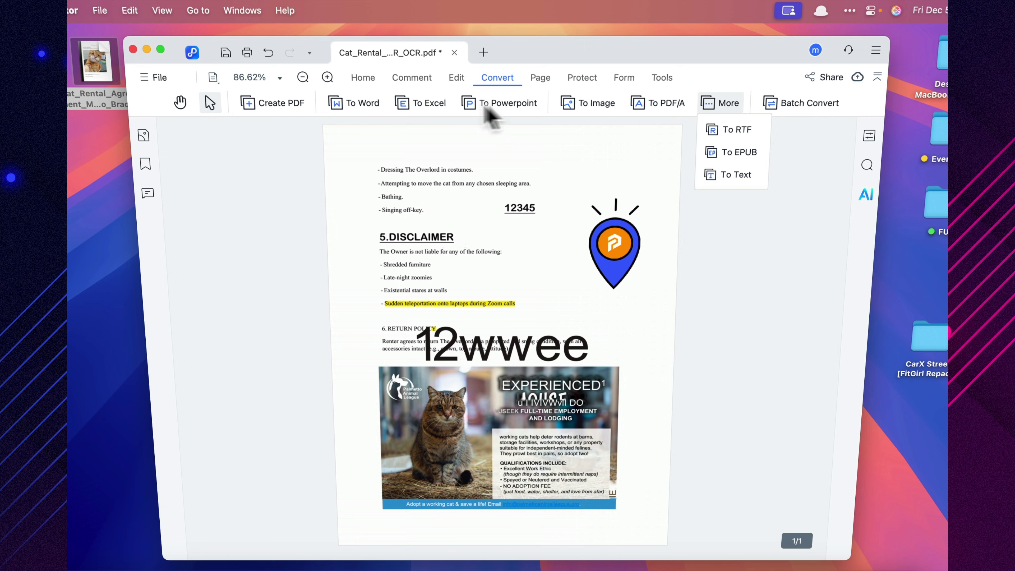
{"action": "left_click", "coordinate": [362, 105]}
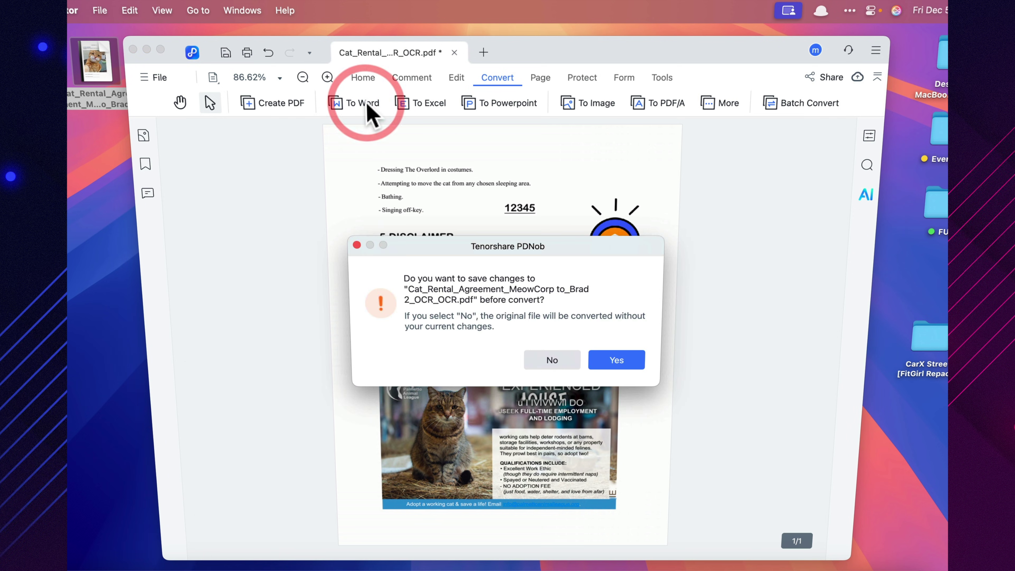
{"action": "left_click", "coordinate": [618, 362]}
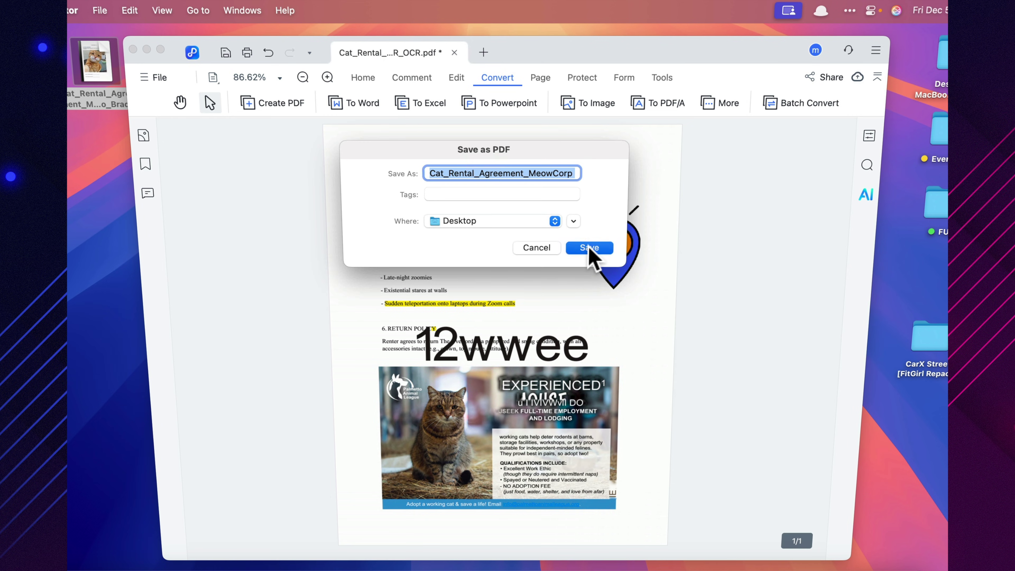
{"action": "left_click", "coordinate": [589, 248]}
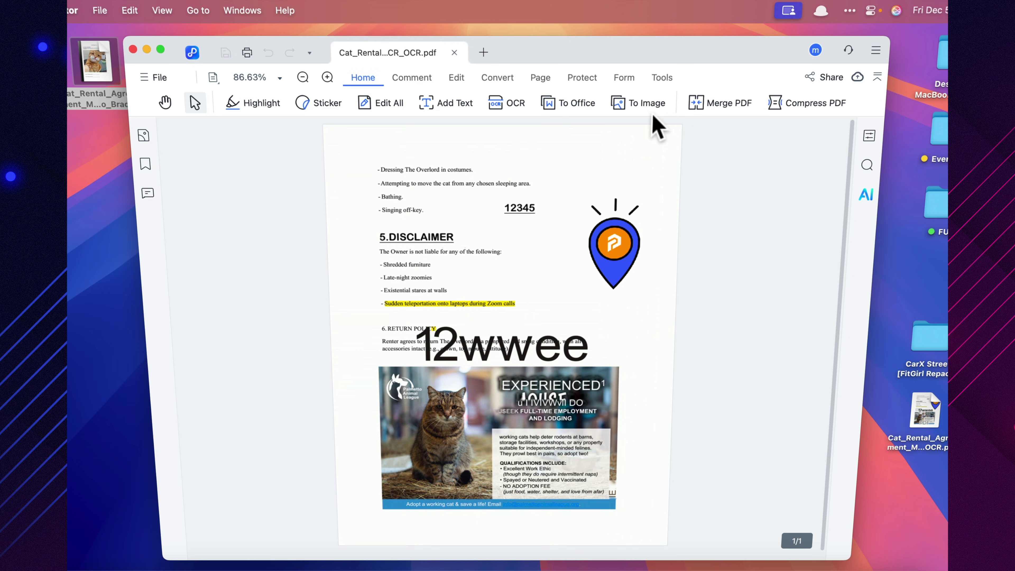
{"action": "left_click", "coordinate": [622, 110]}
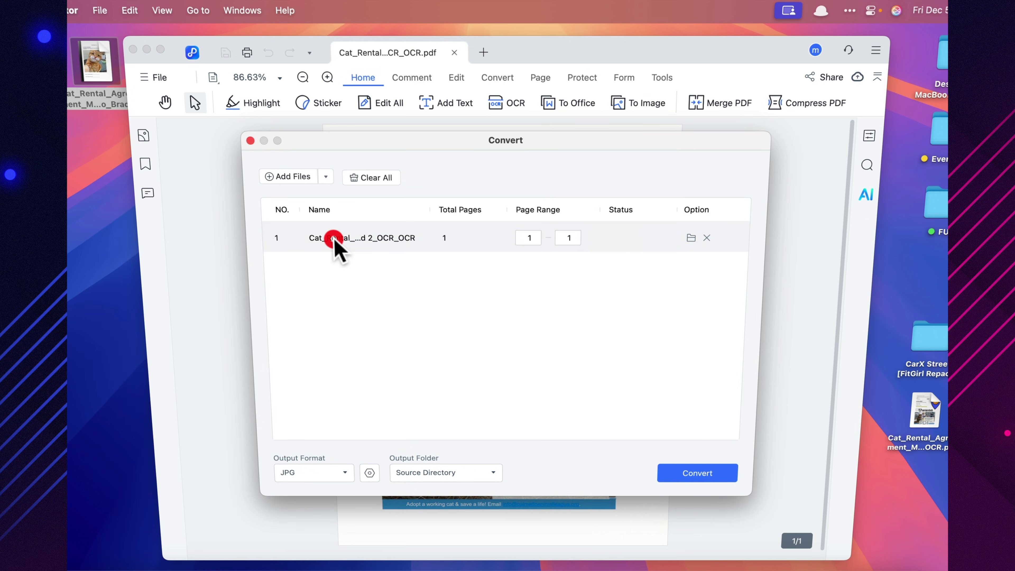
{"action": "left_click", "coordinate": [251, 140]}
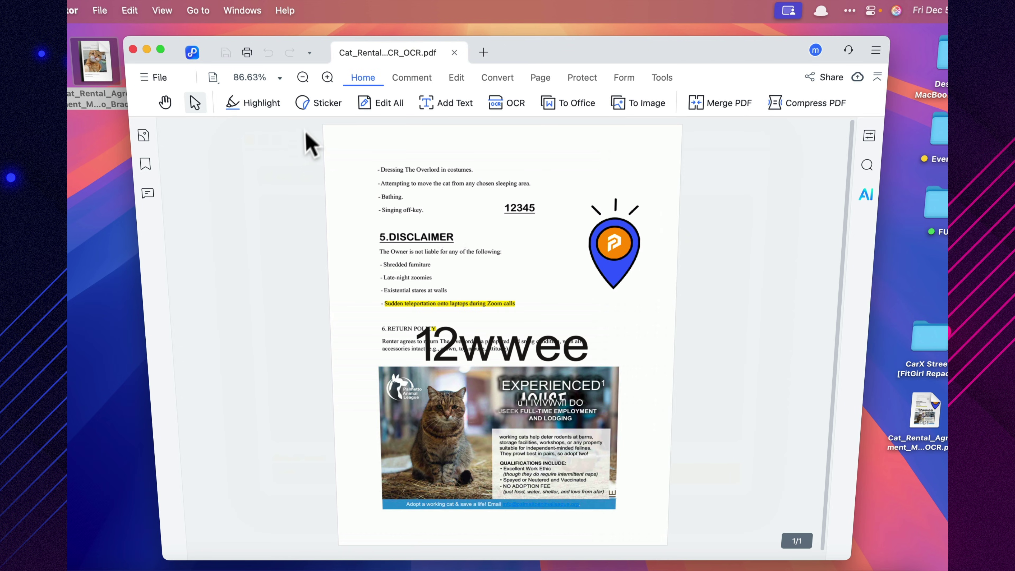
Step: Insert a blank page after page 1 in the page thumbnails view
{"action": "left_click", "coordinate": [540, 77]}
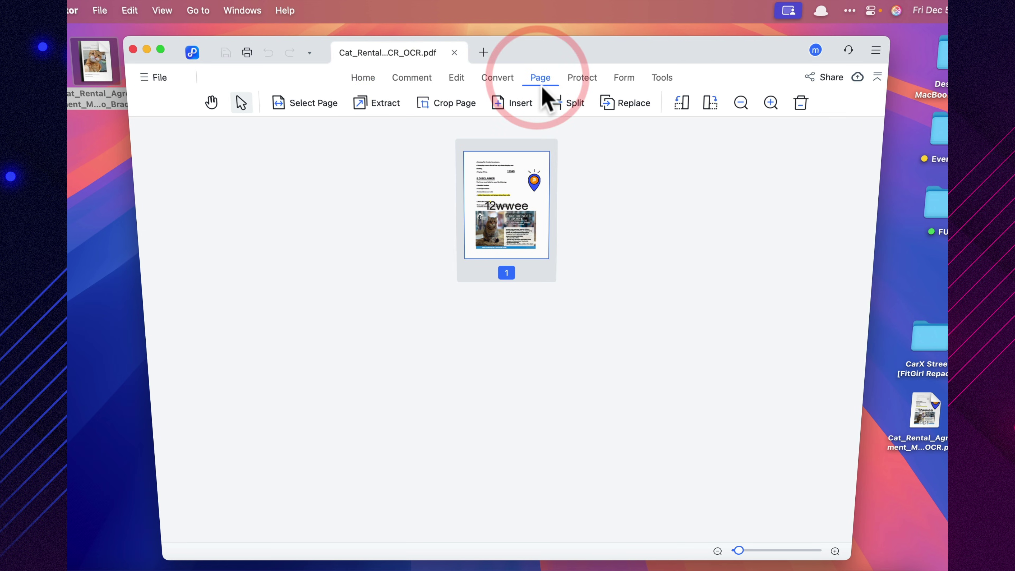
{"action": "left_click", "coordinate": [499, 104]}
{"action": "left_click", "coordinate": [536, 130]}
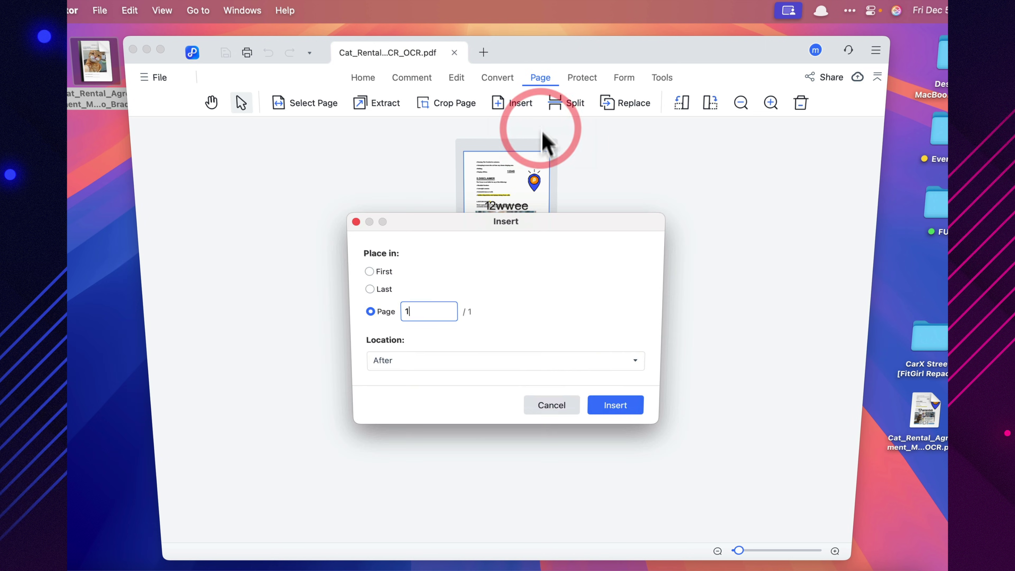
{"action": "left_click", "coordinate": [615, 404]}
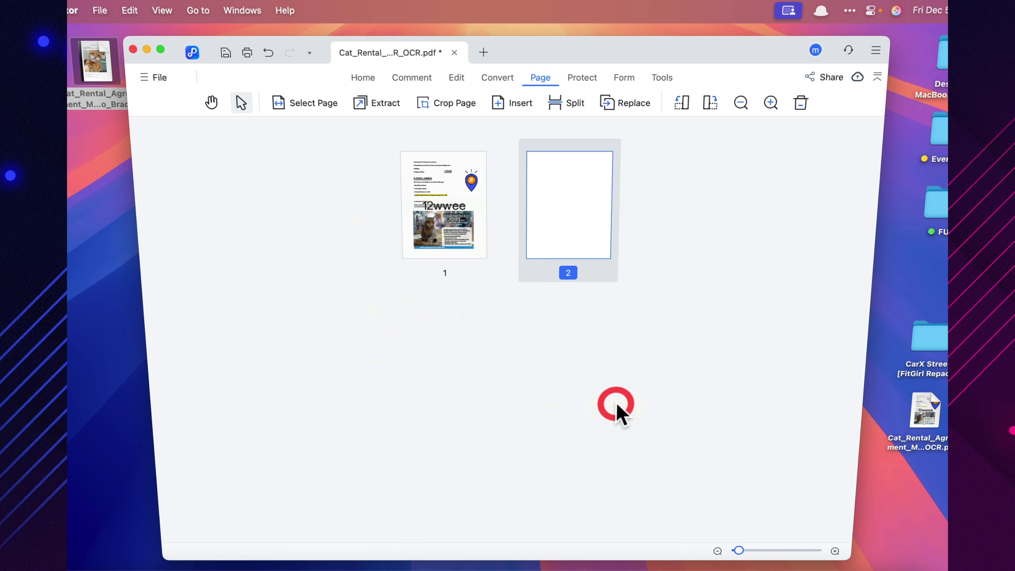
Step: Split the document into 2-page files, cancelling the output folder chooser
{"action": "left_click", "coordinate": [425, 180]}
{"action": "left_click", "coordinate": [542, 200]}
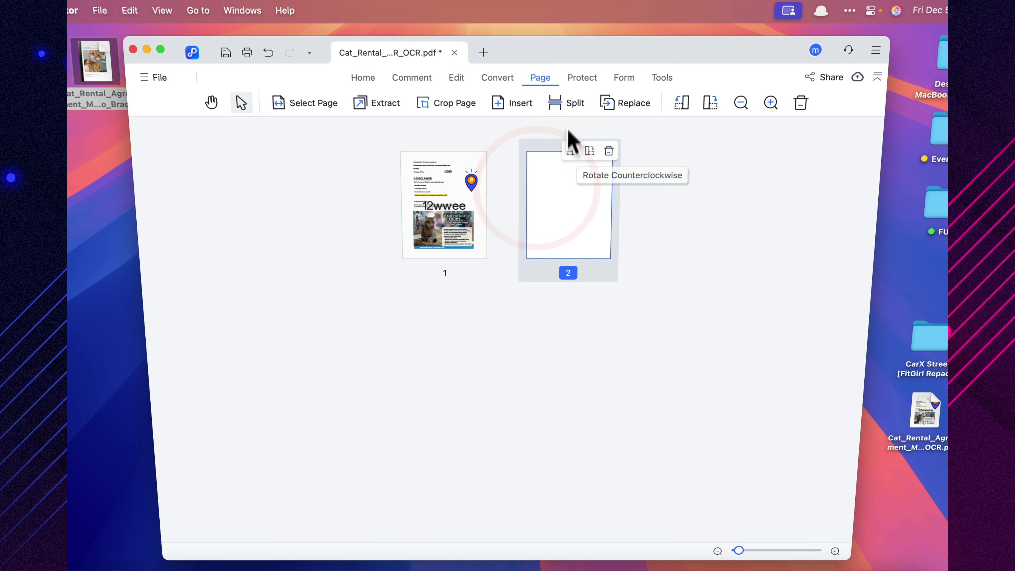
{"action": "left_click", "coordinate": [569, 107]}
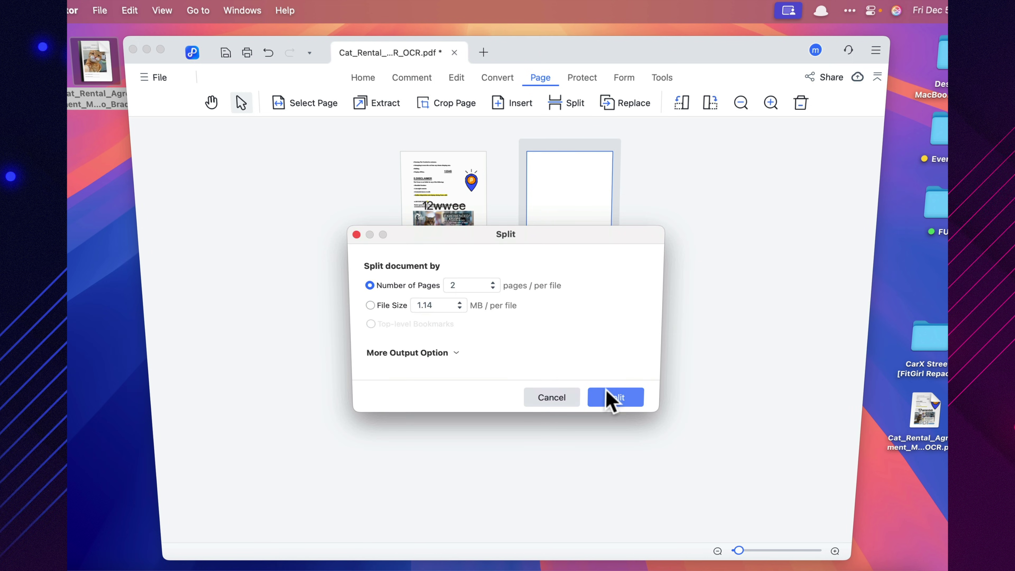
{"action": "left_click", "coordinate": [608, 402]}
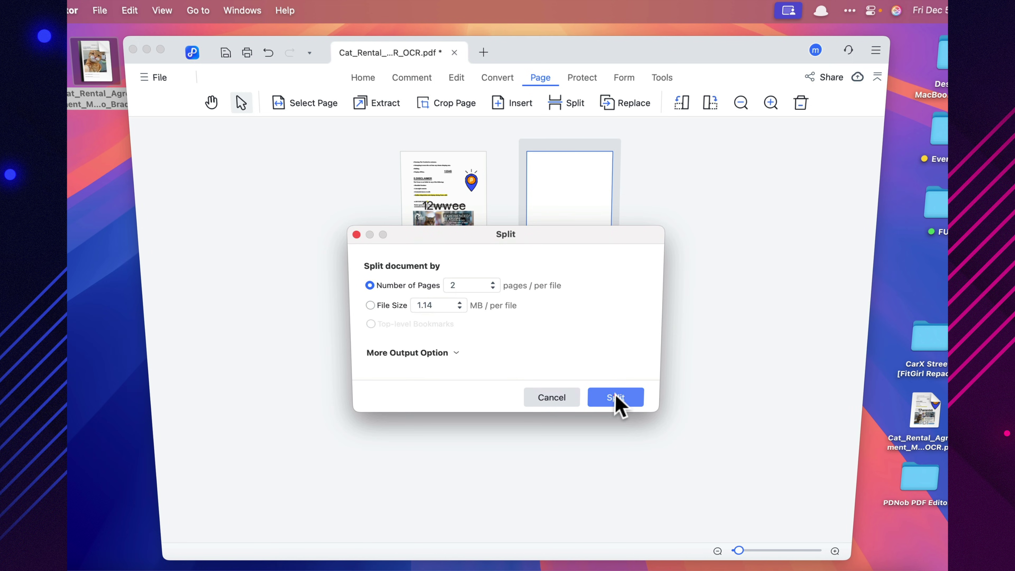
{"action": "left_click", "coordinate": [616, 397]}
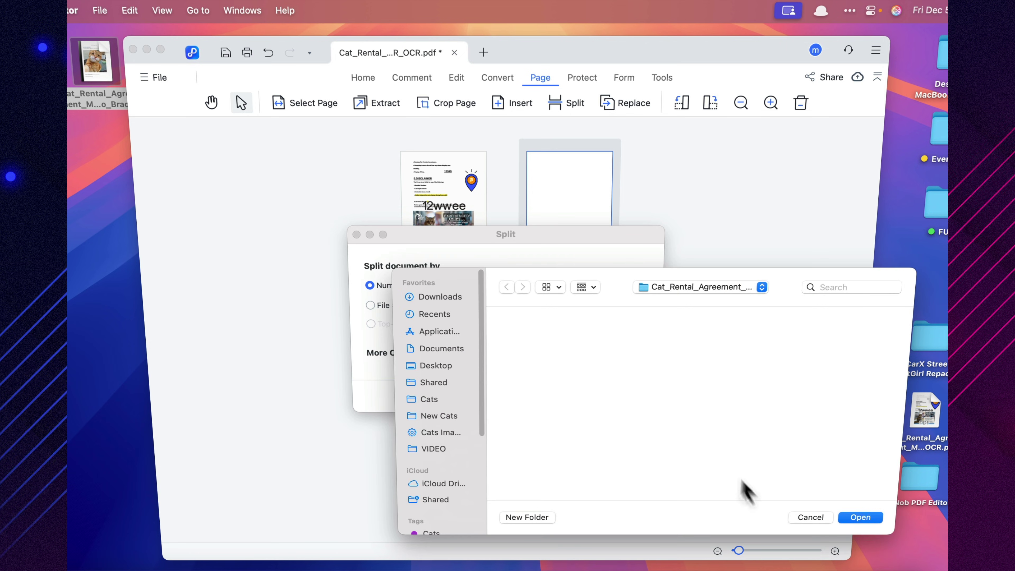
{"action": "left_click", "coordinate": [811, 517]}
Step: Choose Insert > Insert file from page 1's context menu
{"action": "left_click", "coordinate": [460, 224]}
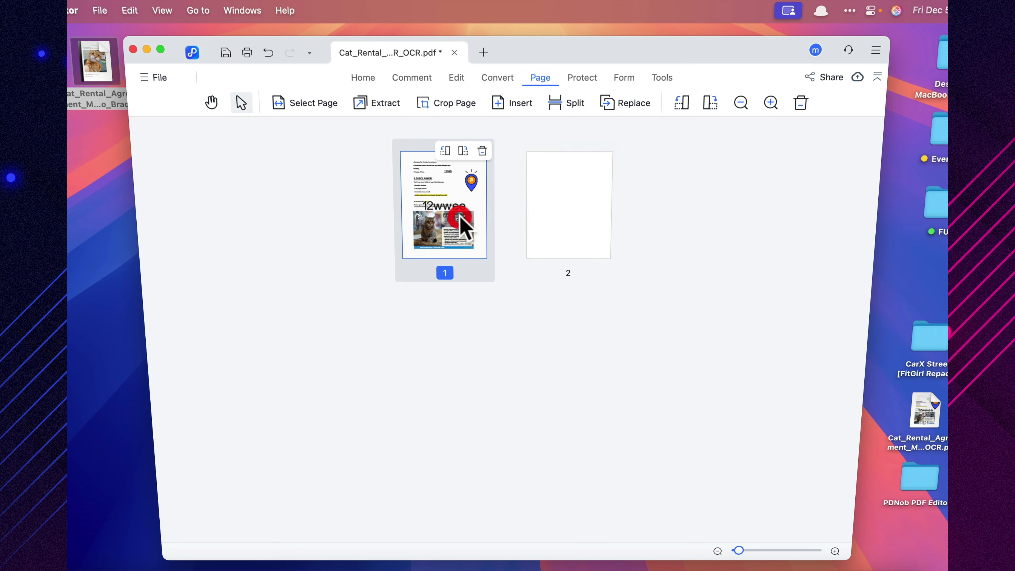
{"action": "right_click", "coordinate": [459, 215]}
{"action": "mouse_move", "coordinate": [499, 236]}
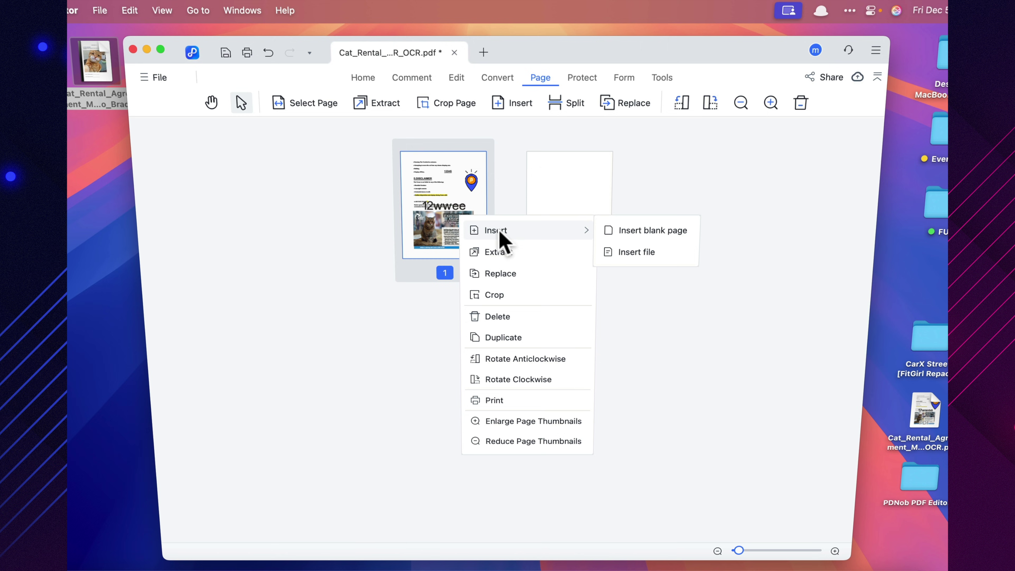
{"action": "left_click", "coordinate": [610, 251]}
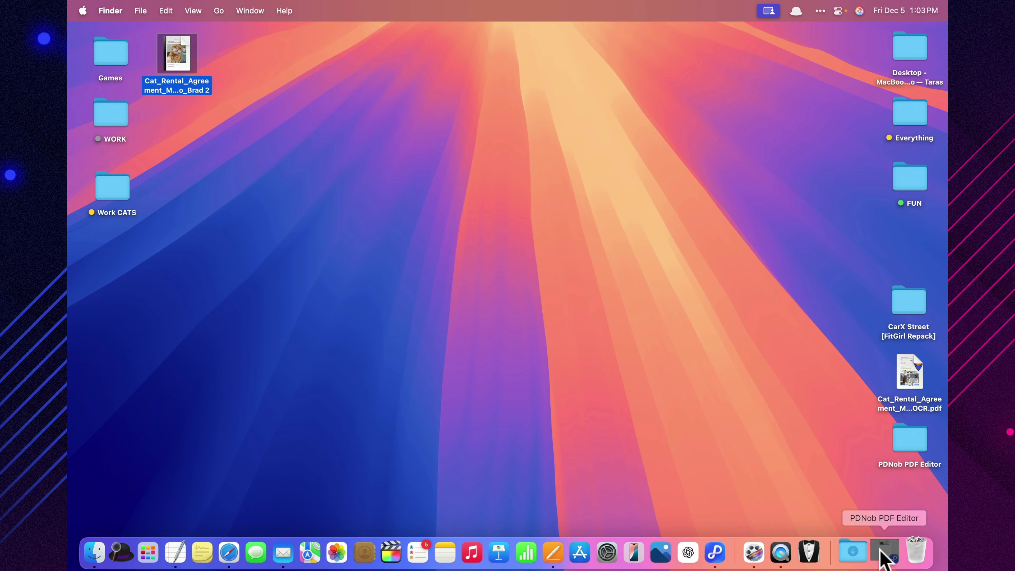
Step: Draw a new hand-drawn signature and place it on page 4 of the agreement
{"action": "left_click", "coordinate": [879, 552]}
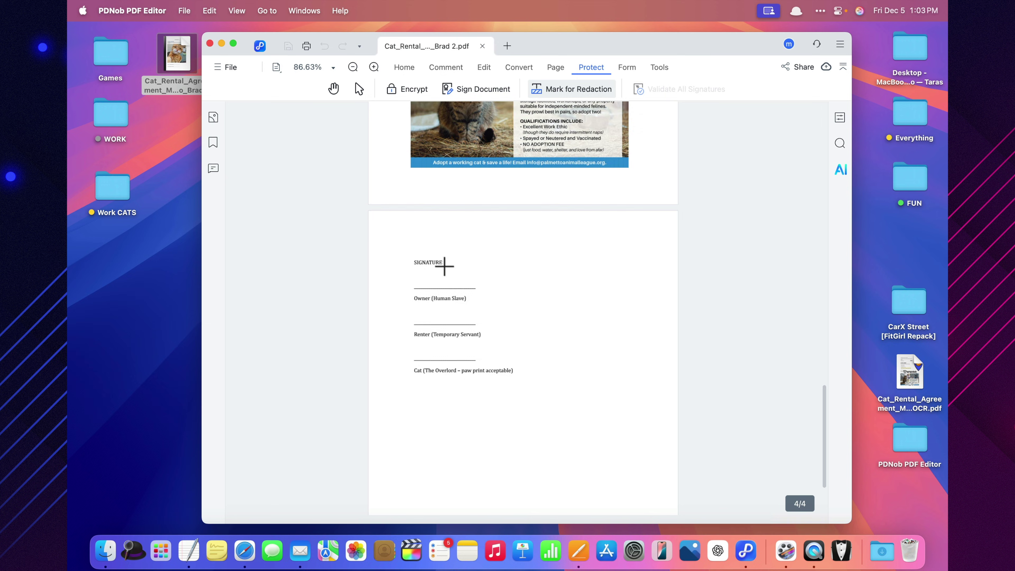
{"action": "scroll", "coordinate": [443, 261], "scroll_direction": "up", "scroll_amount": 20}
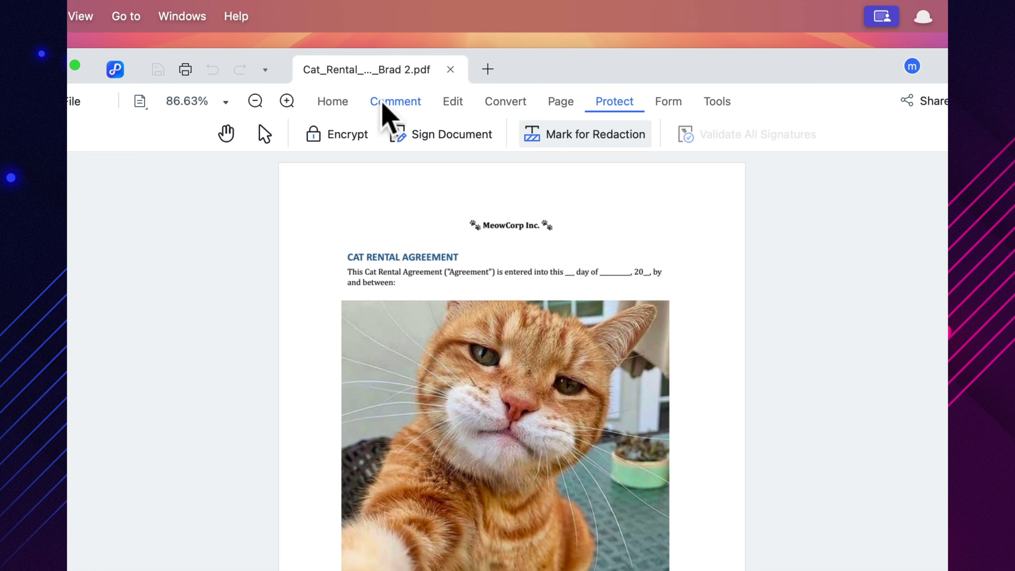
{"action": "left_click", "coordinate": [438, 68]}
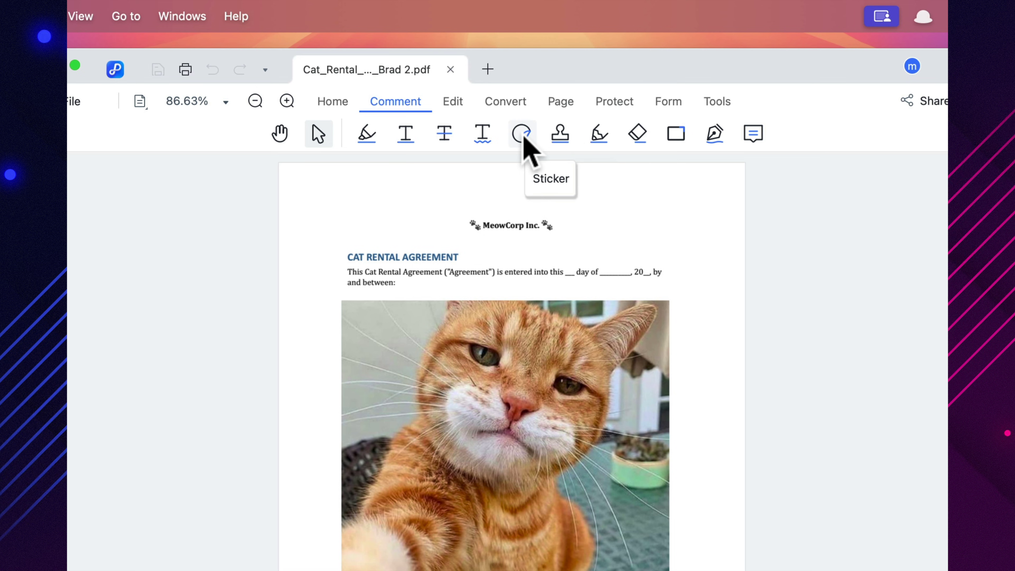
{"action": "left_click", "coordinate": [713, 133]}
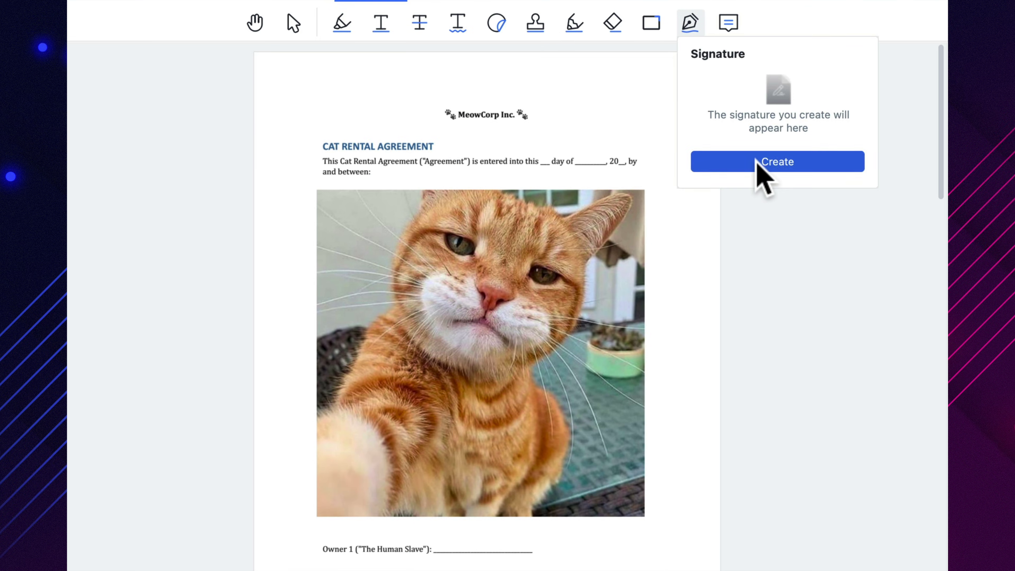
{"action": "left_click", "coordinate": [755, 176]}
{"action": "left_click_drag", "start_coordinate": [470, 350], "coordinate": [507, 341]}
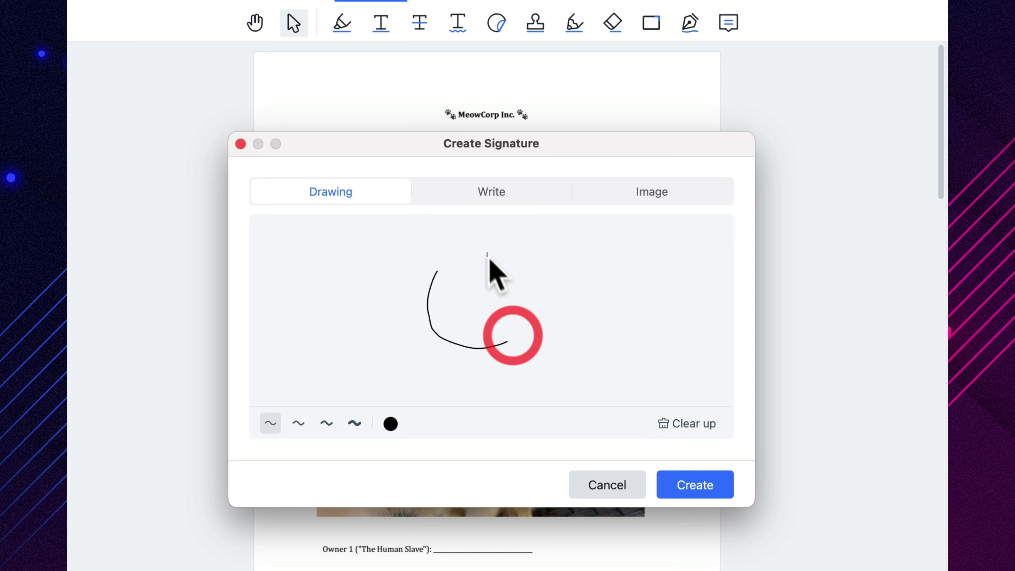
{"action": "mouse_move", "coordinate": [492, 243]}
{"action": "left_mouse_down"}
{"action": "mouse_move", "coordinate": [488, 256]}
{"action": "mouse_move", "coordinate": [531, 276]}
{"action": "left_mouse_up"}
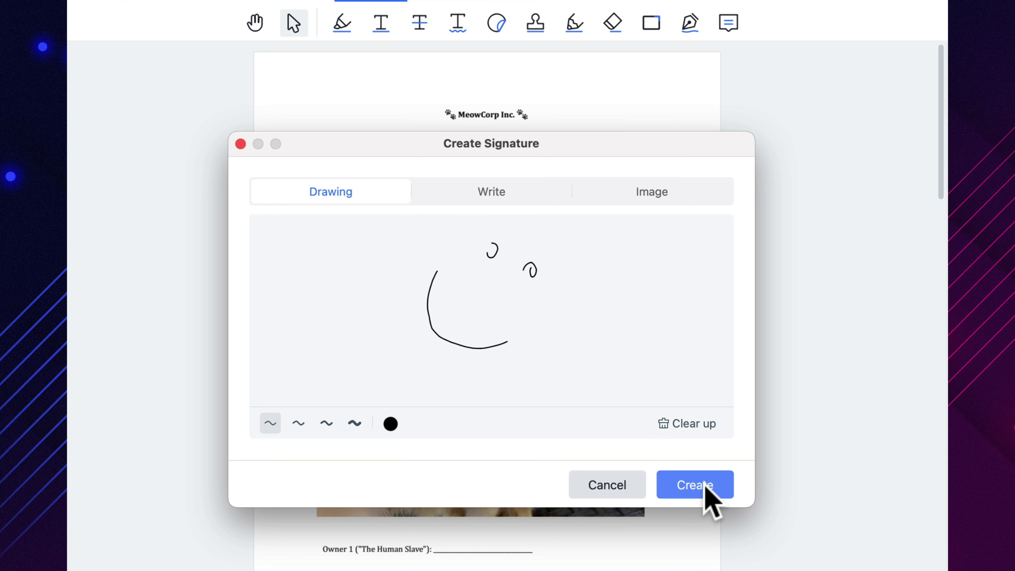
{"action": "left_click", "coordinate": [706, 489]}
{"action": "scroll", "coordinate": [562, 387], "scroll_direction": "down", "scroll_amount": 20}
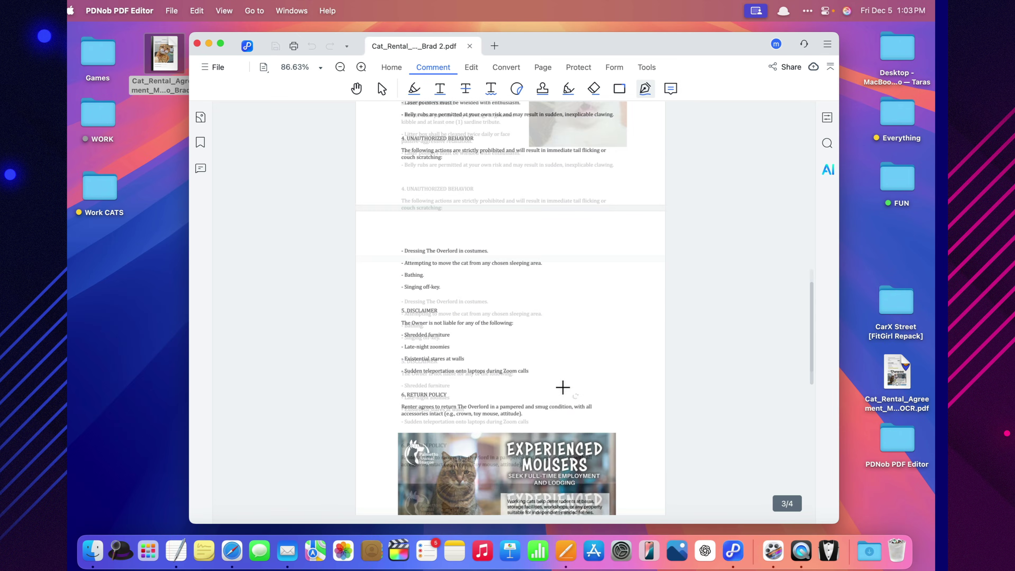
{"action": "left_click_drag", "start_coordinate": [460, 341], "coordinate": [527, 377]}
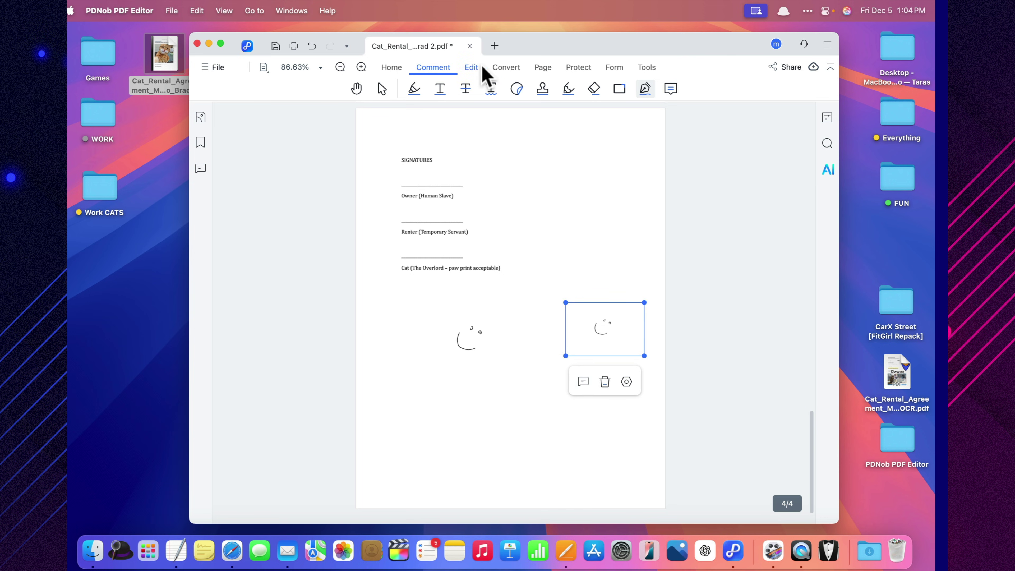
Step: Open the Protect > Encrypt password settings for the document
{"action": "left_click", "coordinate": [388, 67]}
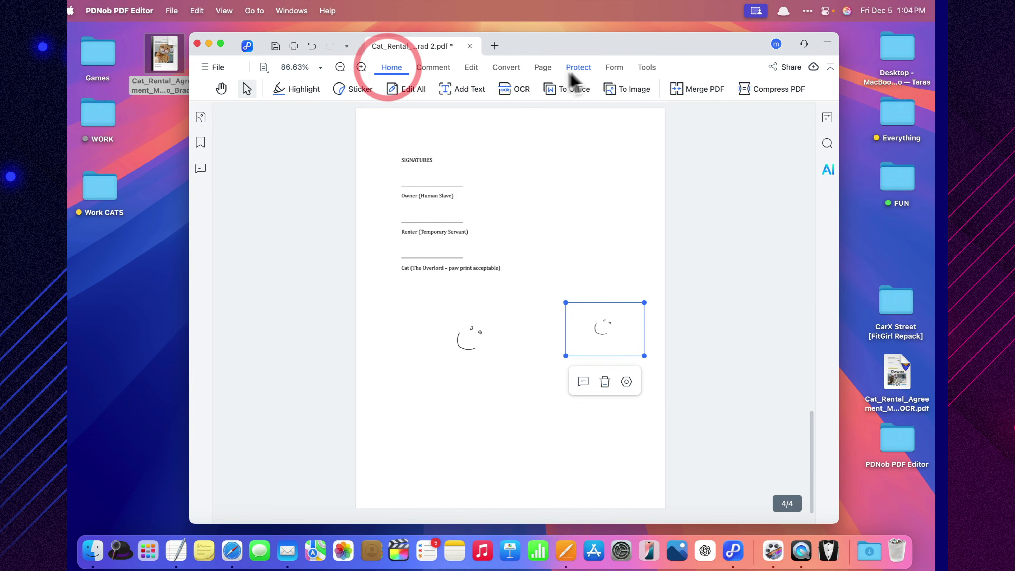
{"action": "left_click", "coordinate": [578, 67]}
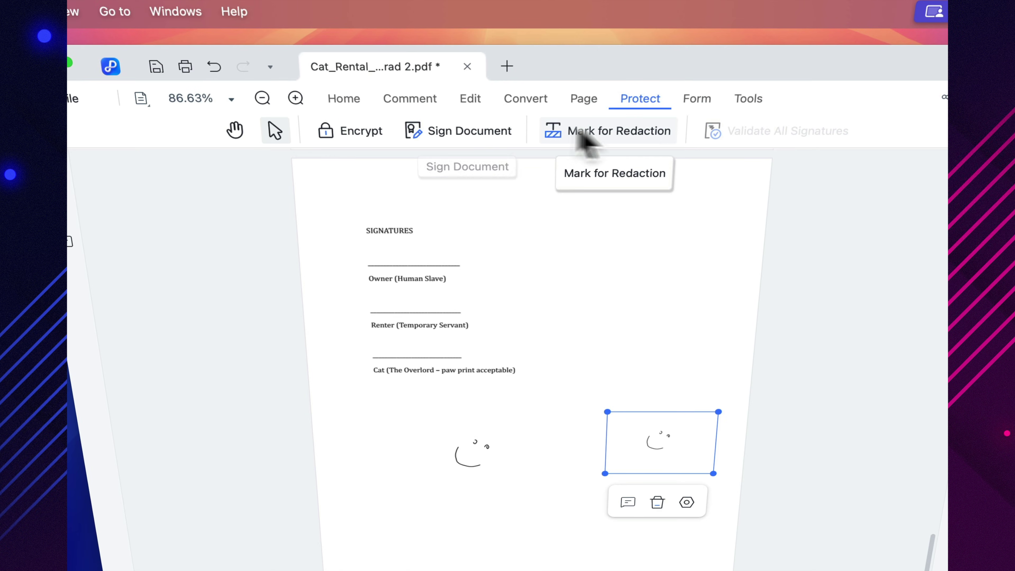
{"action": "left_click", "coordinate": [376, 135]}
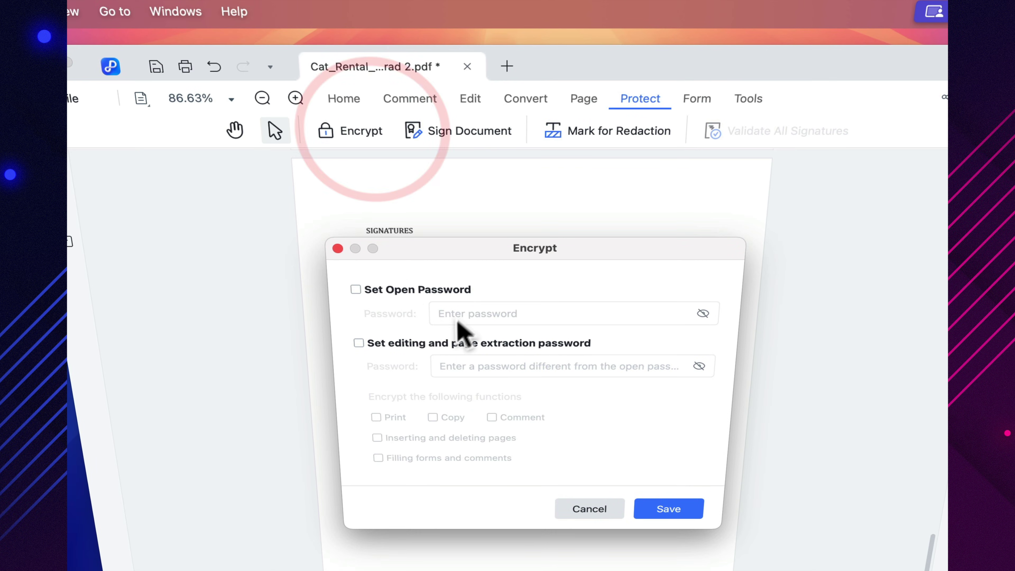
Step: Cancel encryption and draw a Sign Here field beneath the SIGNATURES heading on page 4
{"action": "left_click", "coordinate": [589, 509]}
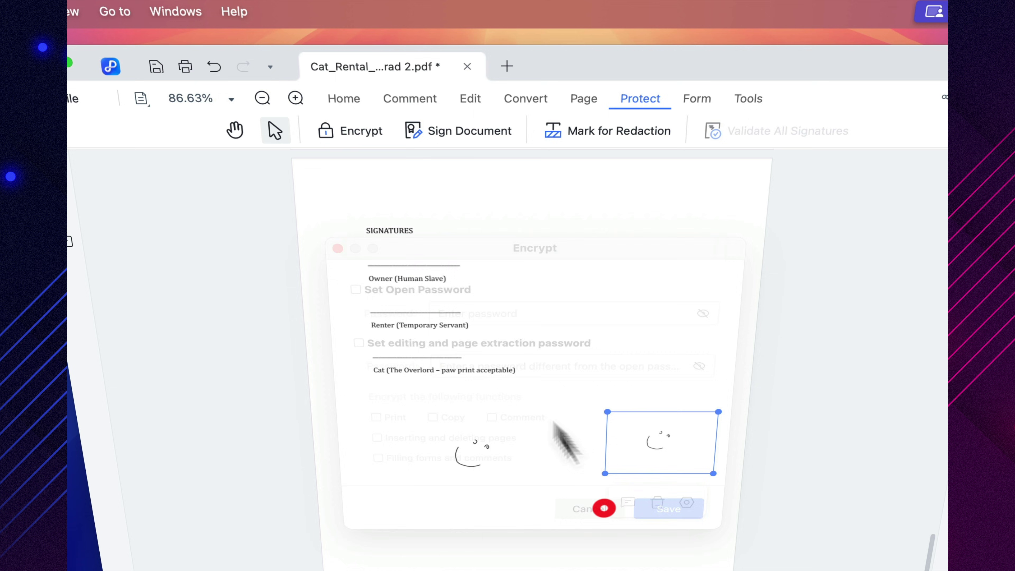
{"action": "left_click", "coordinate": [463, 134]}
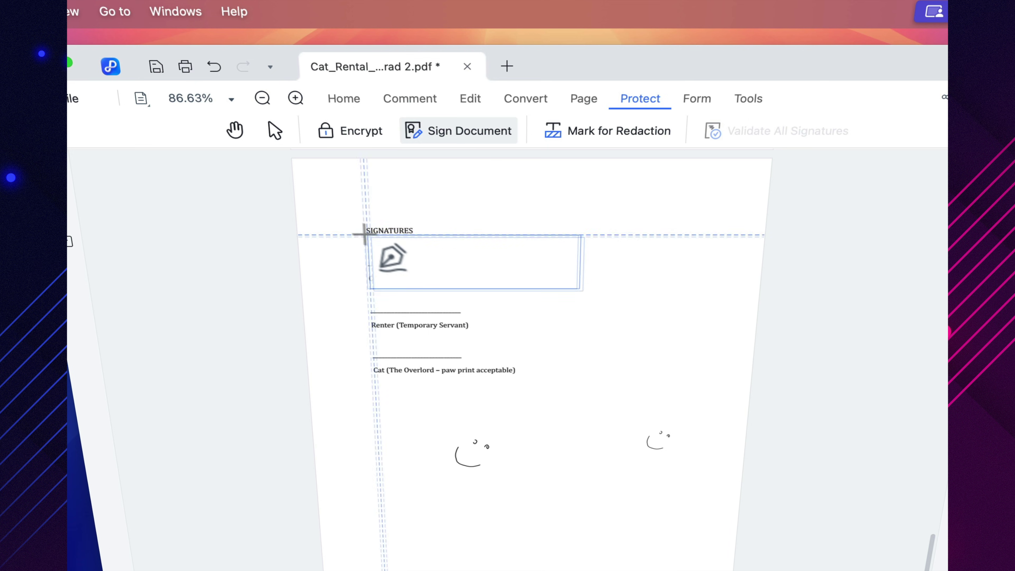
{"action": "left_click_drag", "start_coordinate": [365, 235], "coordinate": [531, 332]}
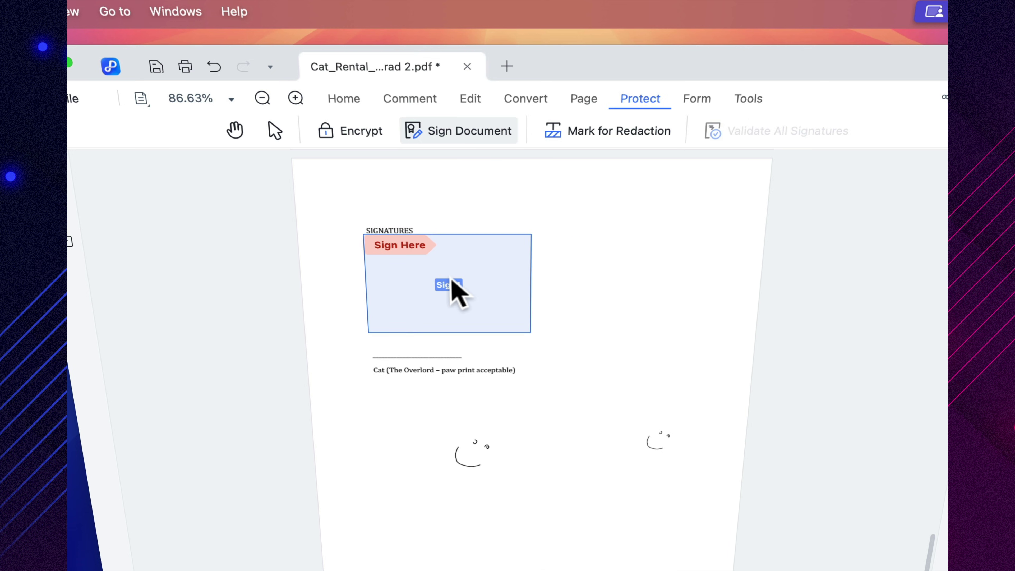
{"action": "left_click", "coordinate": [453, 284]}
Step: Try Mark for Redaction, dismiss its explanation, and return to the Home tools
{"action": "left_click", "coordinate": [583, 136]}
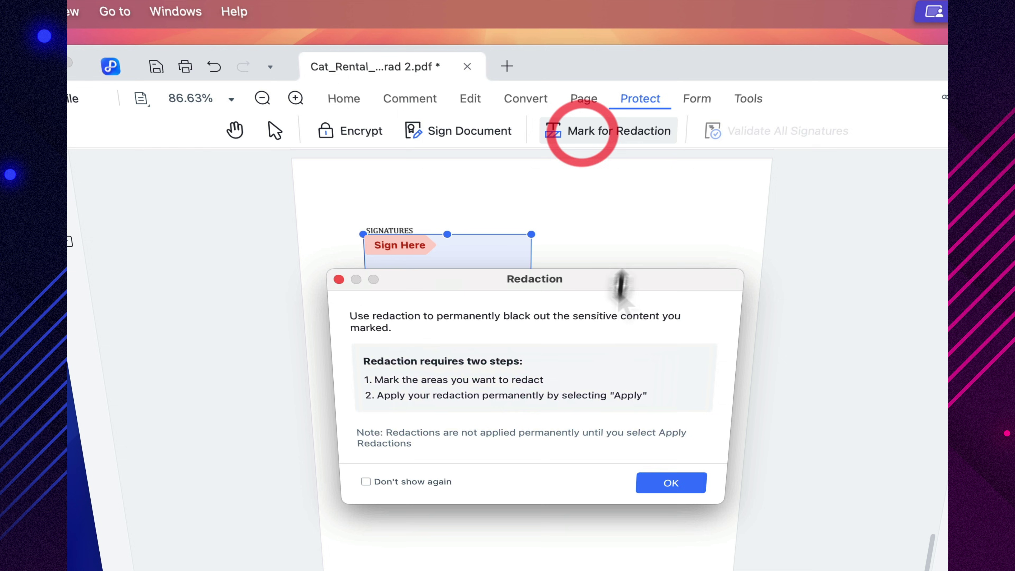
{"action": "left_click", "coordinate": [671, 484]}
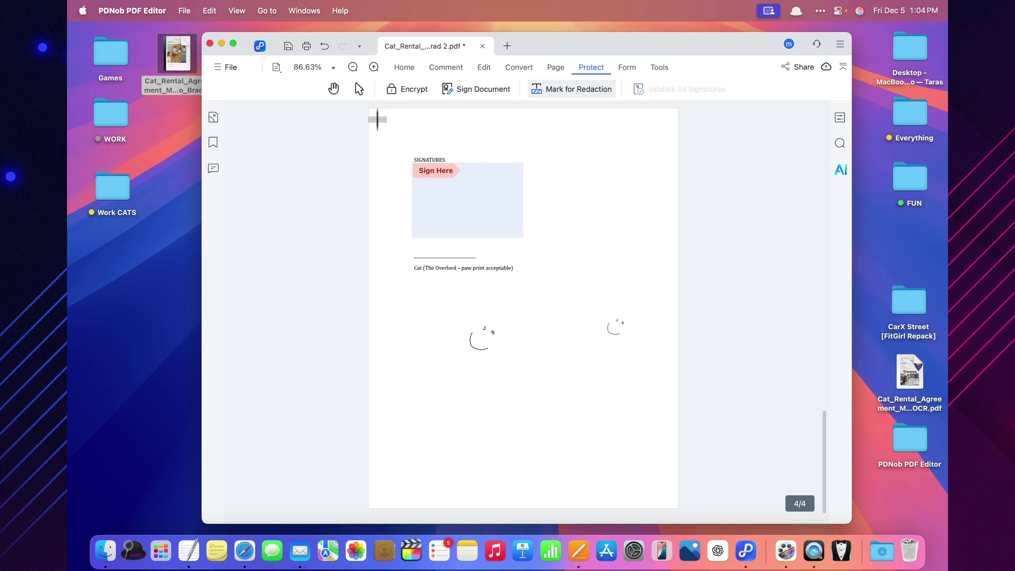
{"action": "left_click", "coordinate": [403, 71]}
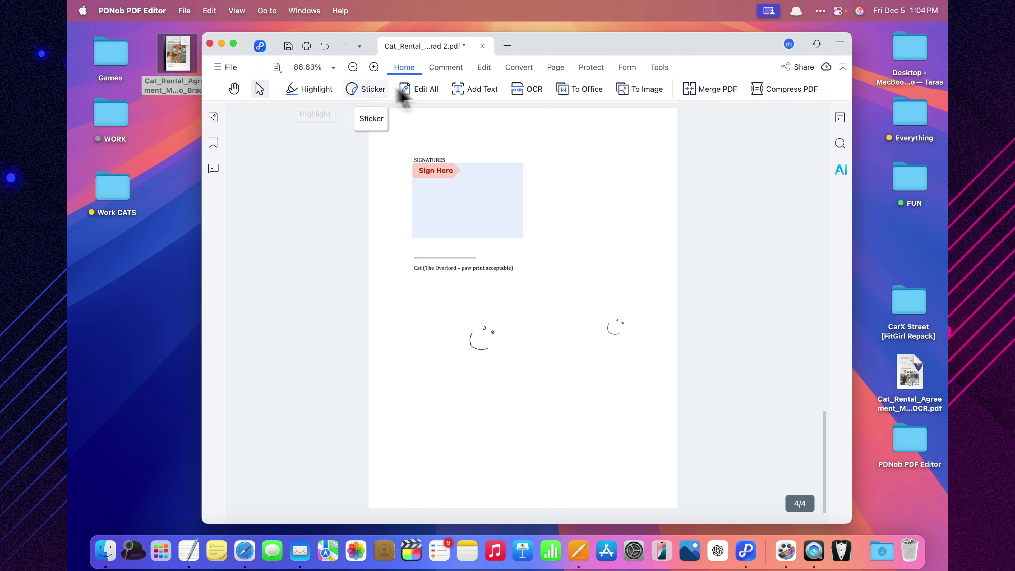
Step: Save changes and compress the agreement at Low quality into the source directory
{"action": "left_click", "coordinate": [783, 93]}
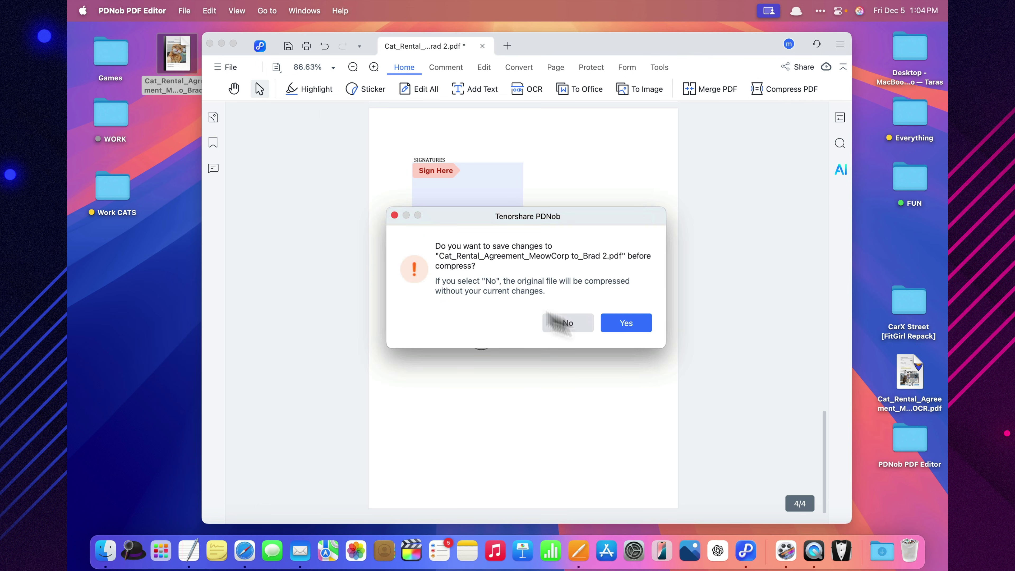
{"action": "left_click", "coordinate": [623, 324]}
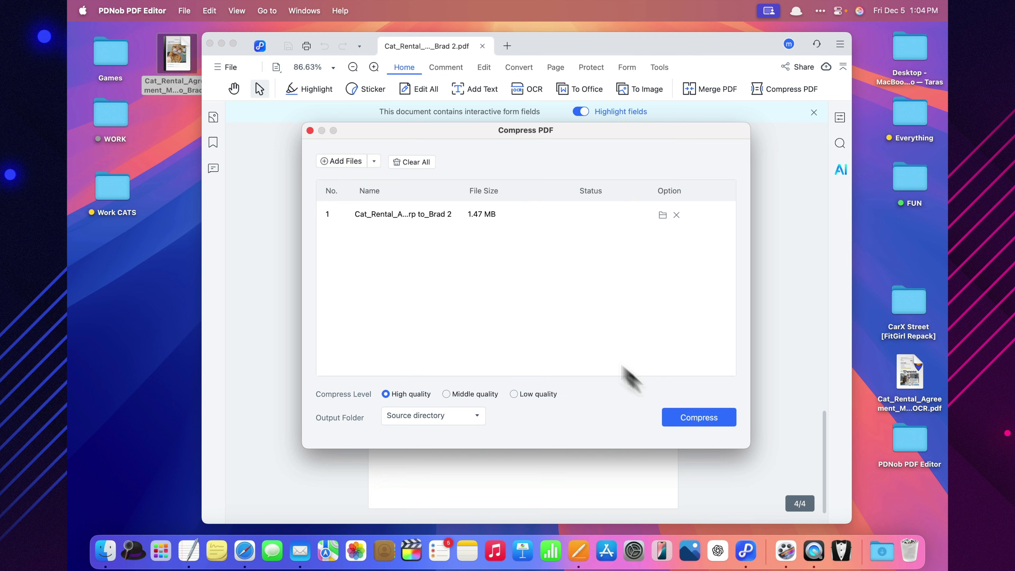
{"action": "left_click", "coordinate": [515, 393]}
{"action": "left_click", "coordinate": [453, 417]}
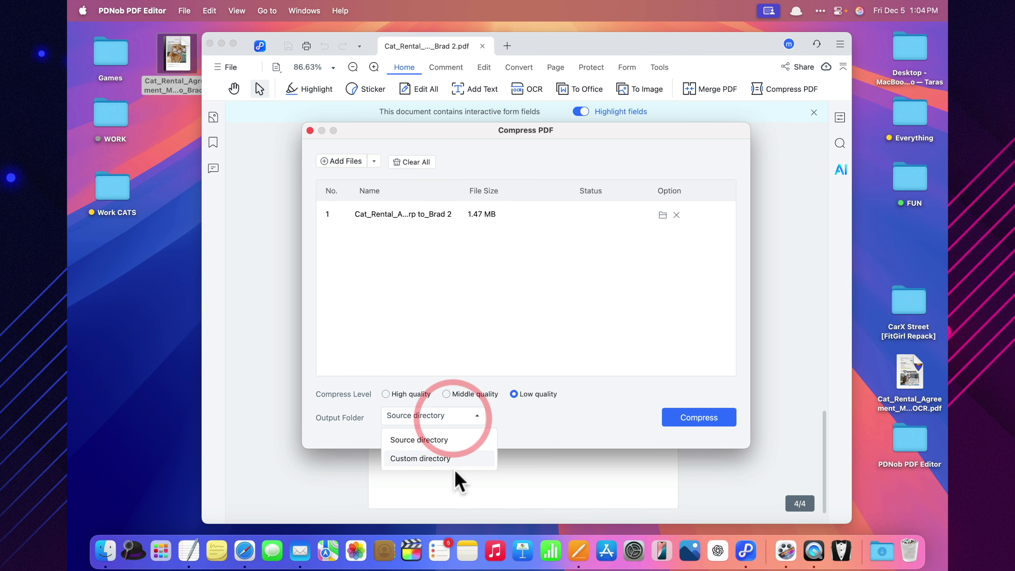
{"action": "left_click", "coordinate": [506, 291]}
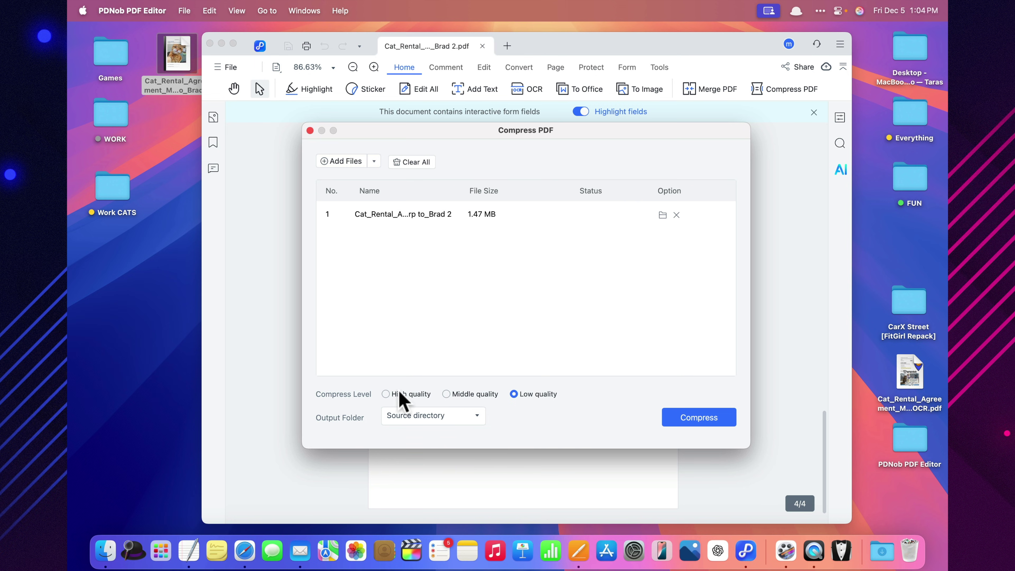
{"action": "left_click", "coordinate": [682, 421]}
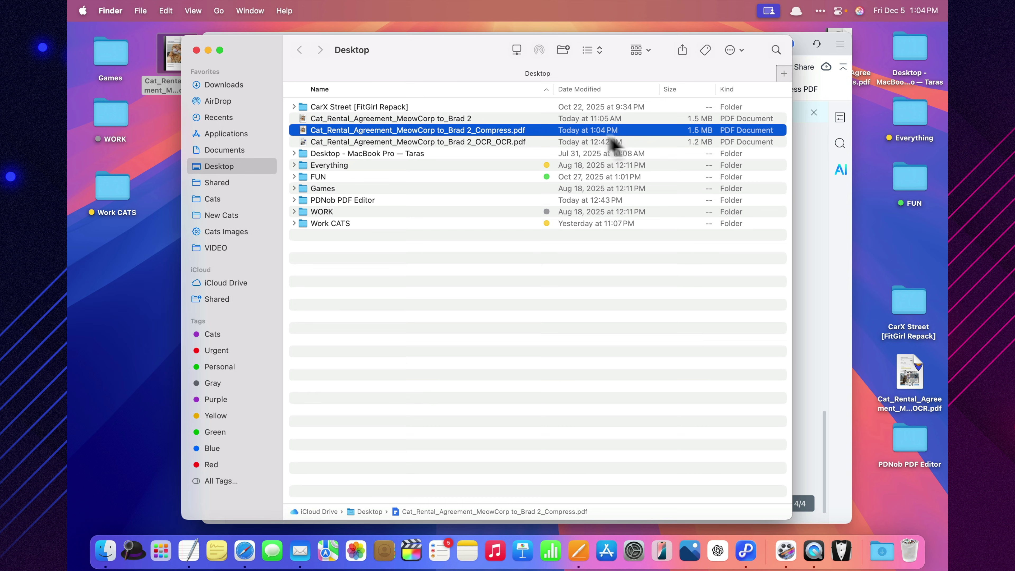
Step: Select OCR_OCR.pdf in the Desktop folder, then close the Finder window
{"action": "left_click", "coordinate": [465, 143]}
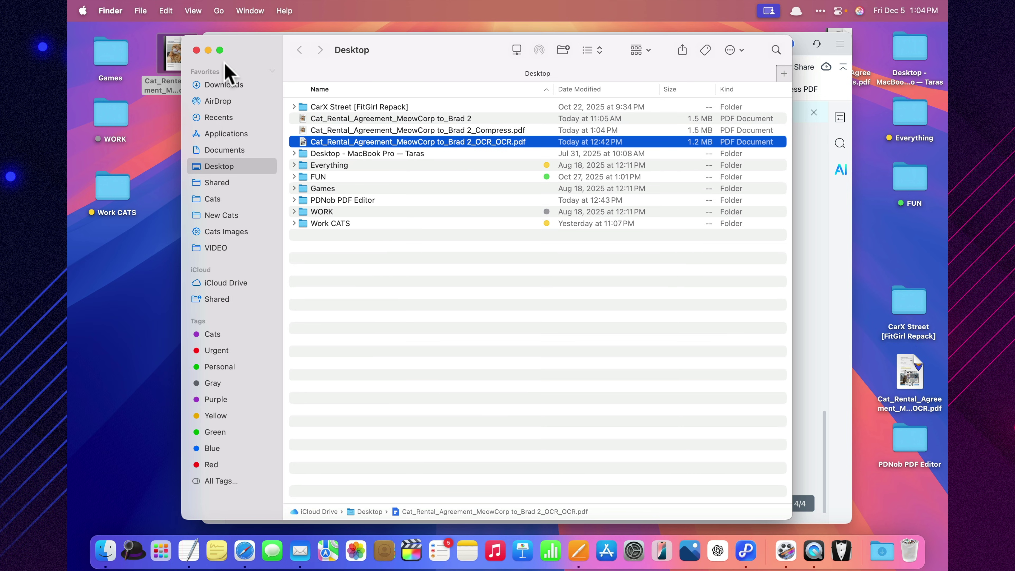
{"action": "left_click", "coordinate": [196, 50]}
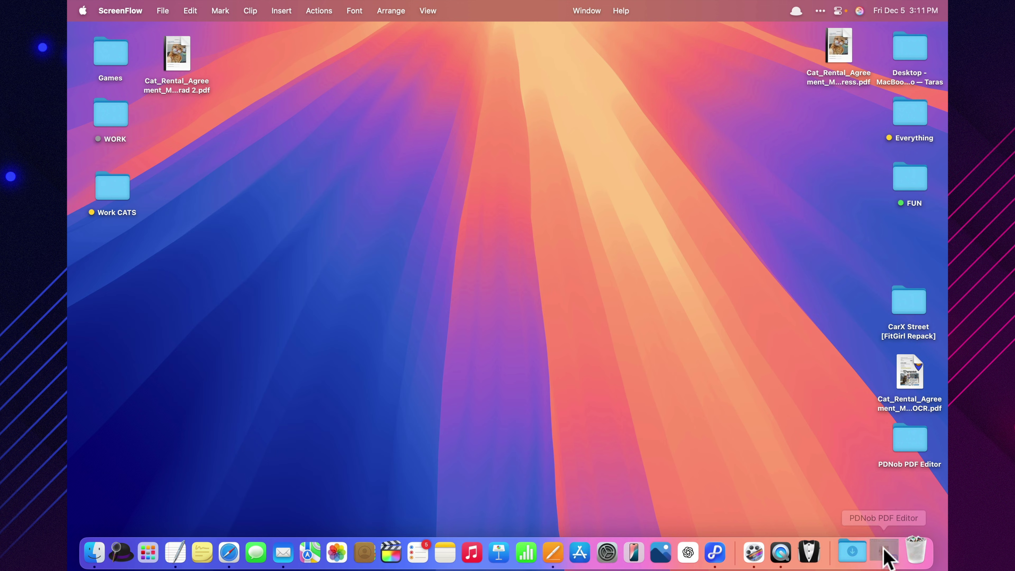
Step: Restore PDNob and capture a 456 × 386 px screenshot annotated with a red arrow
{"action": "left_click", "coordinate": [884, 554]}
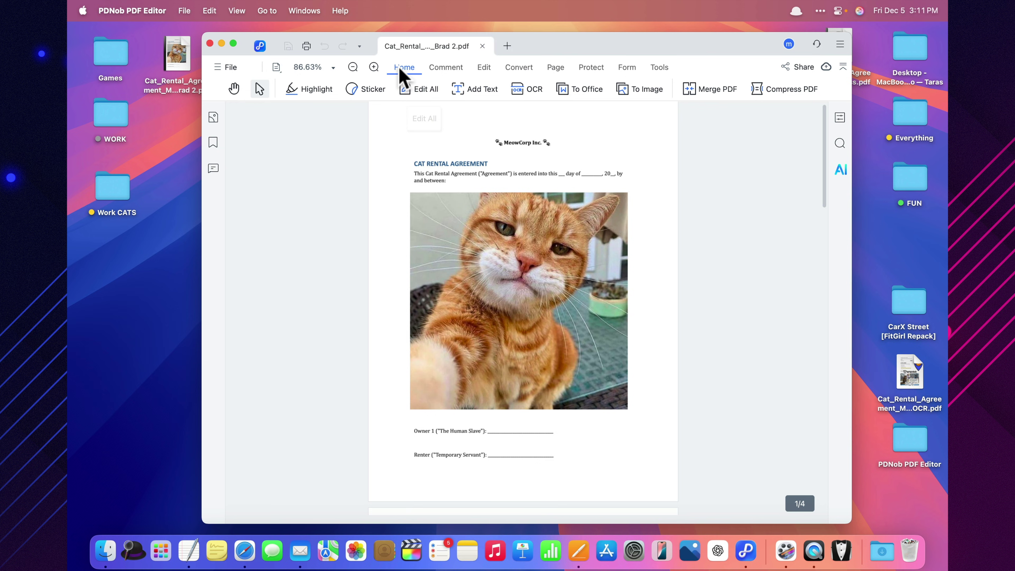
{"action": "left_click", "coordinate": [659, 70]}
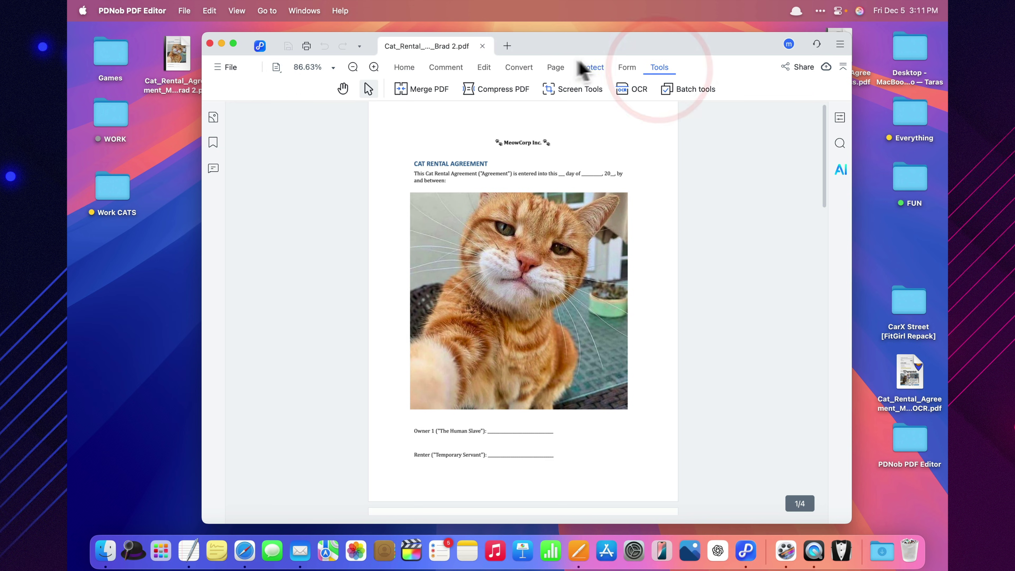
{"action": "left_click", "coordinate": [563, 91]}
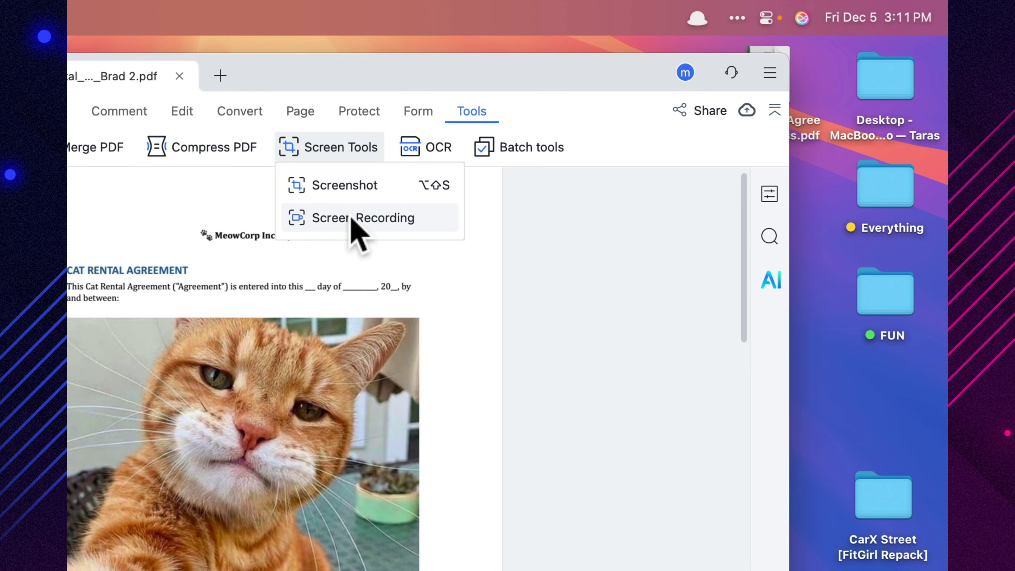
{"action": "left_click", "coordinate": [347, 191]}
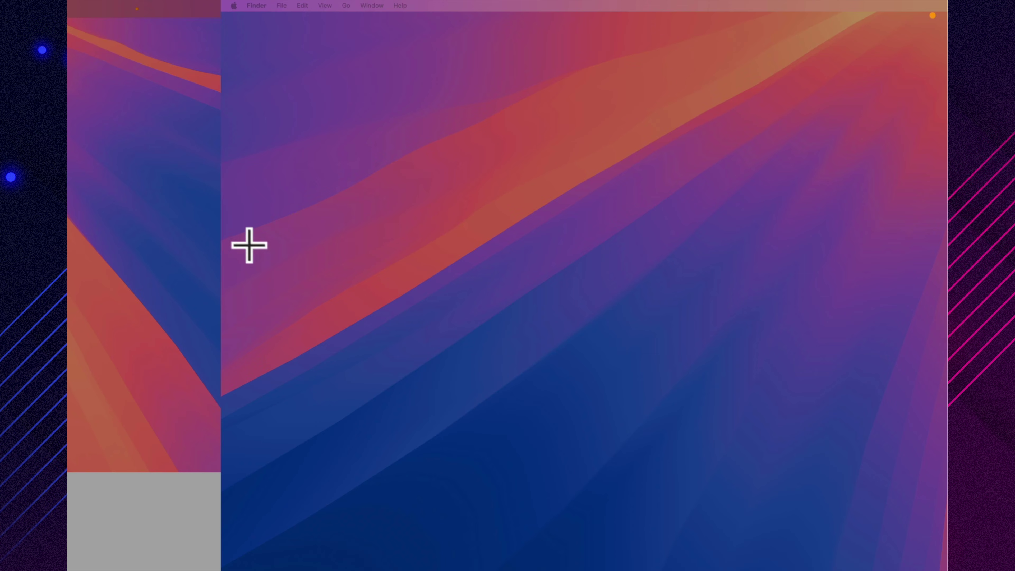
{"action": "left_click_drag", "start_coordinate": [251, 247], "coordinate": [470, 431]}
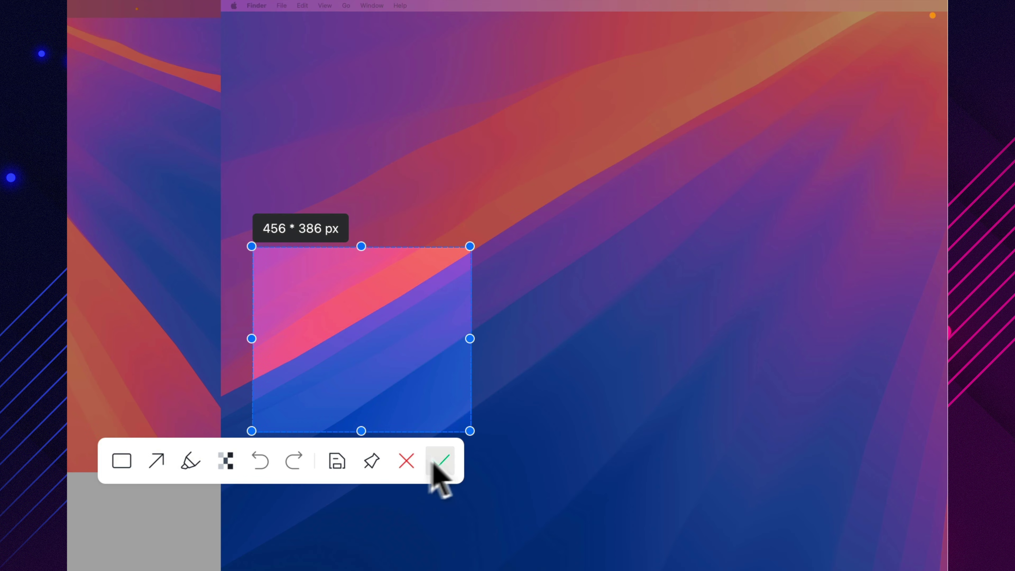
{"action": "left_click", "coordinate": [156, 461]}
{"action": "left_click_drag", "start_coordinate": [290, 295], "coordinate": [368, 354]}
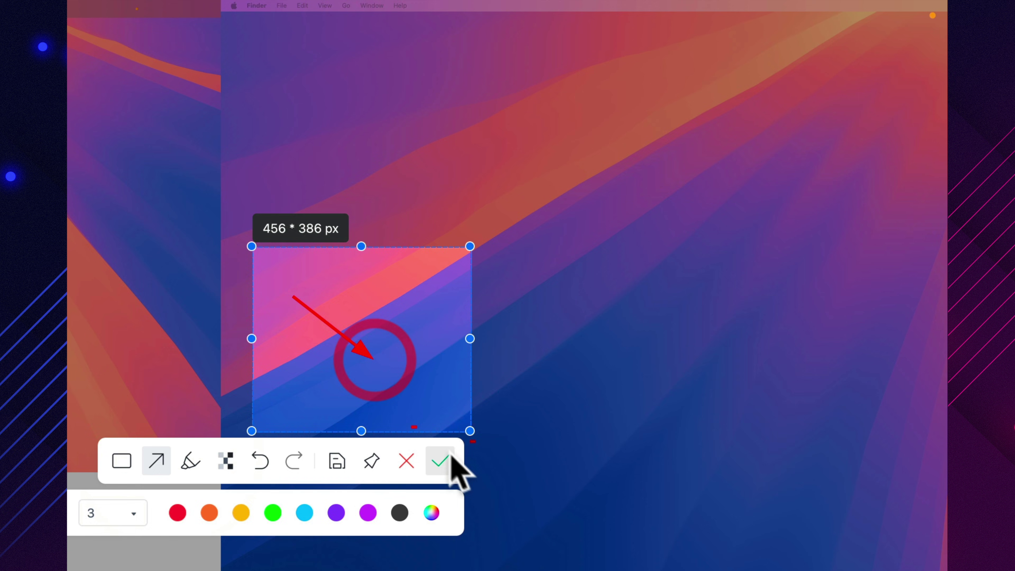
{"action": "left_click", "coordinate": [441, 461]}
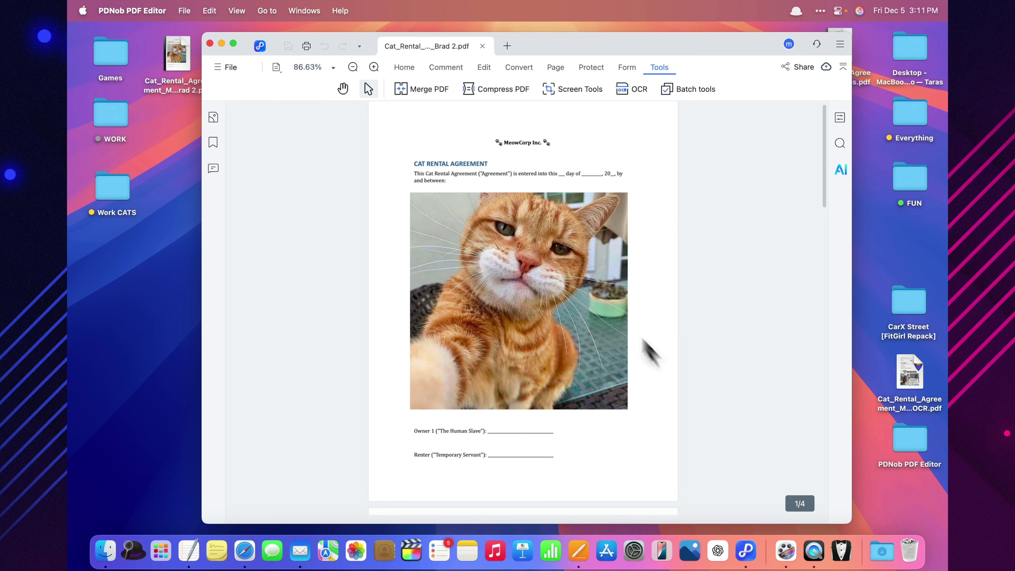
Step: Open the AI sidebar, agree to its privacy terms, and upload the agreement
{"action": "scroll", "coordinate": [504, 300], "scroll_direction": "down", "scroll_amount": 15}
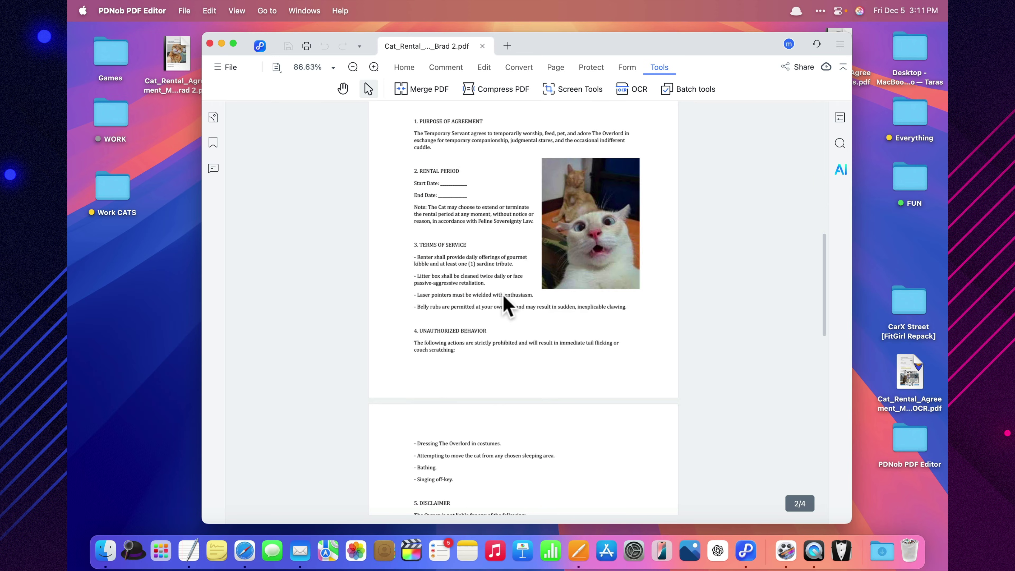
{"action": "scroll", "coordinate": [505, 302], "scroll_direction": "down", "scroll_amount": 10}
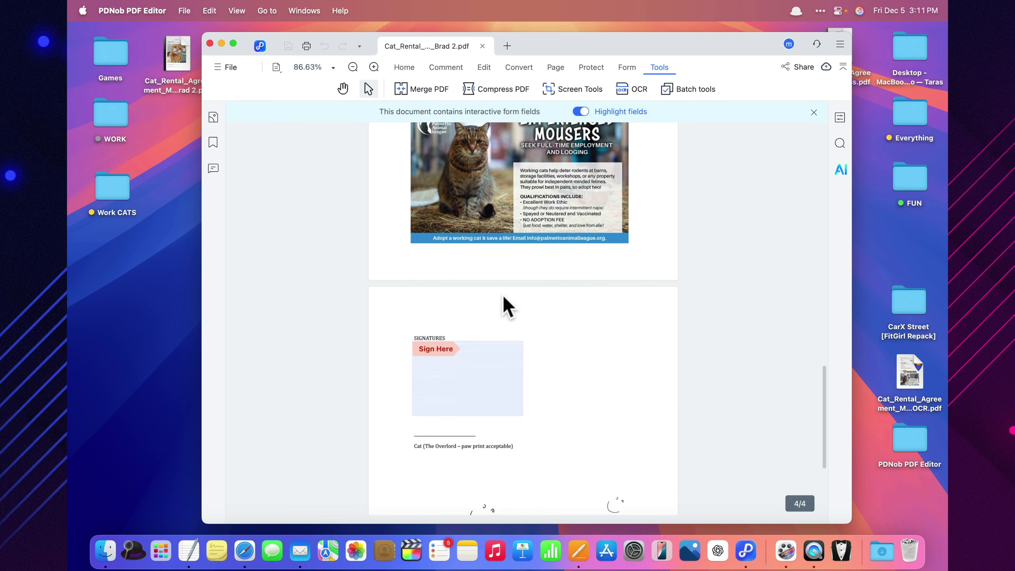
{"action": "left_click", "coordinate": [838, 176]}
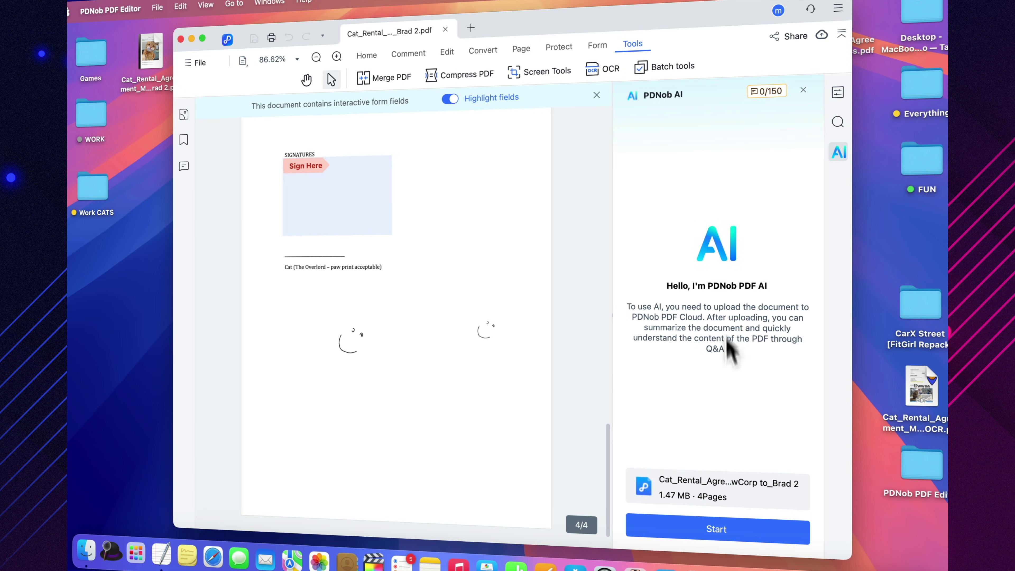
{"action": "left_click", "coordinate": [728, 533]}
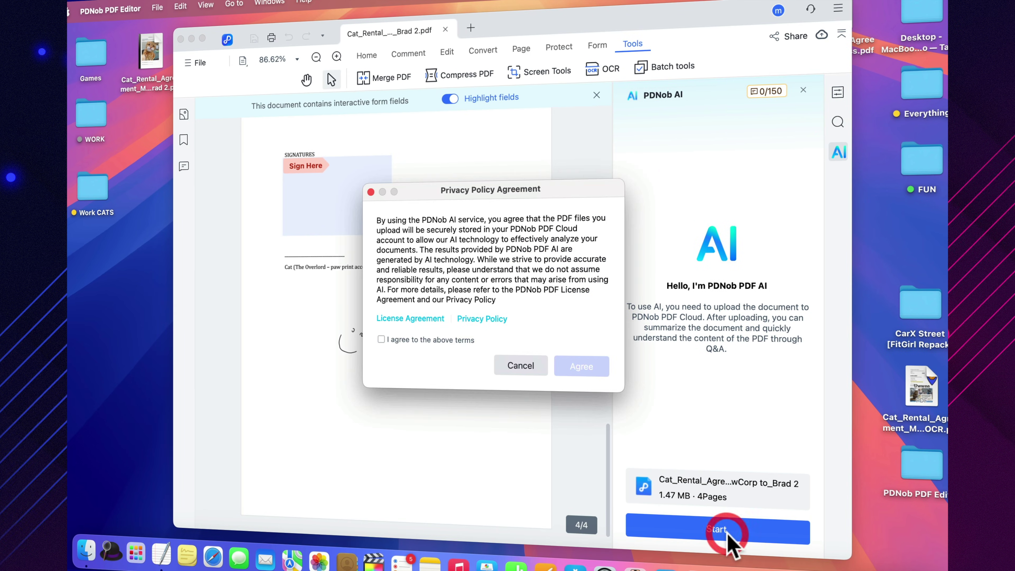
{"action": "left_click", "coordinate": [431, 343]}
{"action": "left_click", "coordinate": [583, 367]}
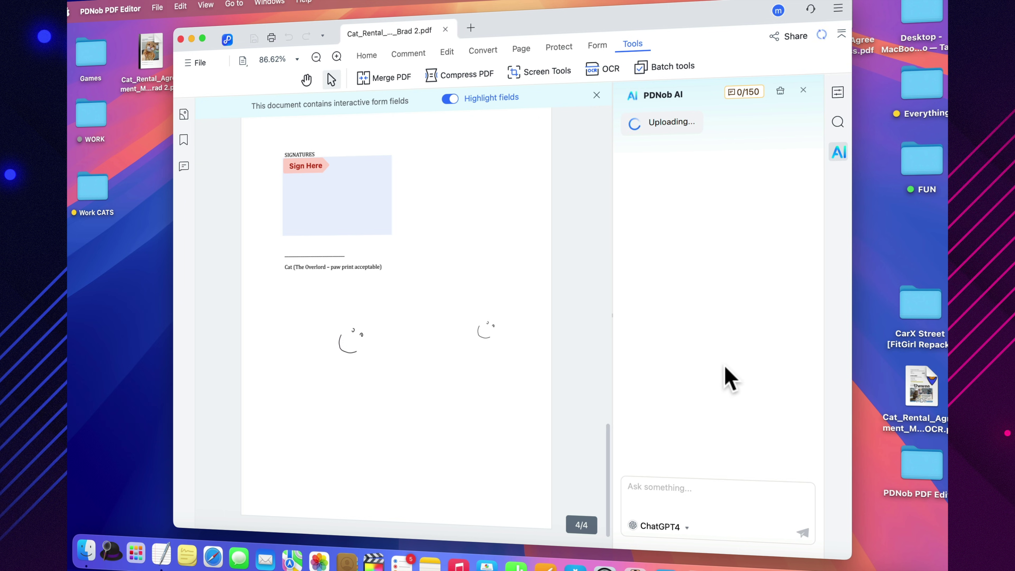
{"action": "scroll", "coordinate": [544, 322], "scroll_direction": "up", "scroll_amount": 20}
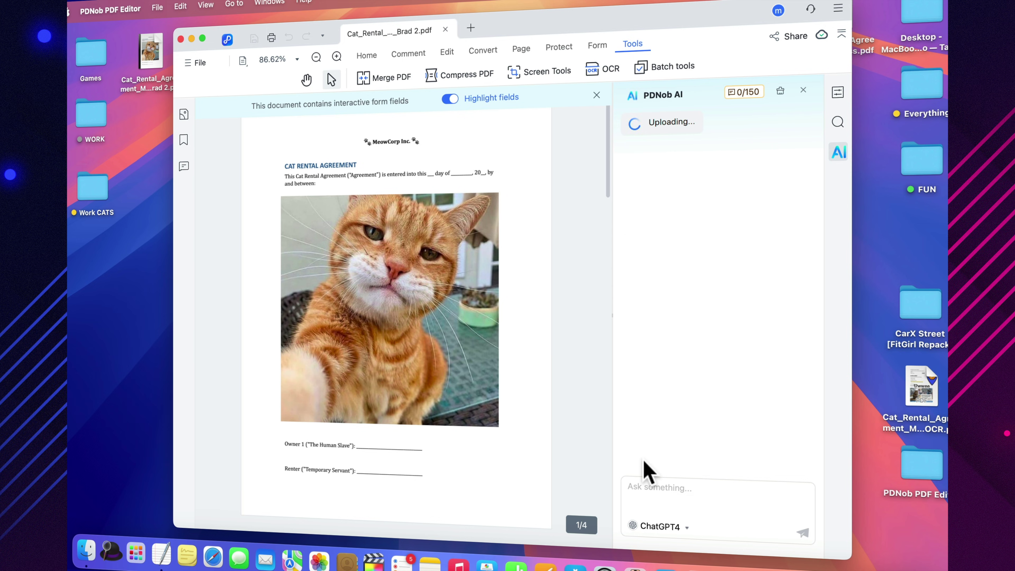
Step: Check the ChatGPT4 model and ask recommended question 1 about the agreement's key terms
{"action": "left_click", "coordinate": [676, 522]}
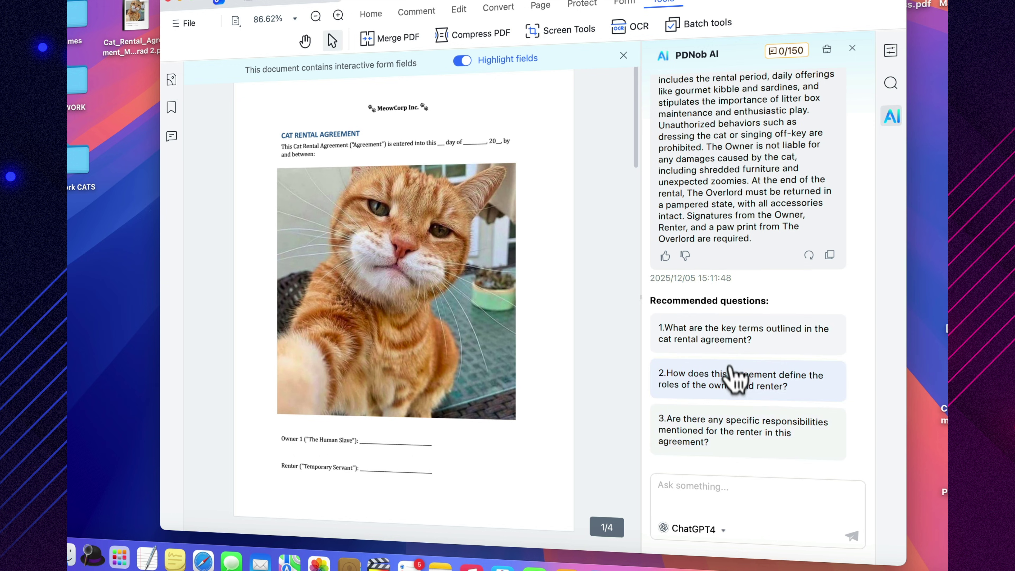
{"action": "left_click", "coordinate": [734, 341]}
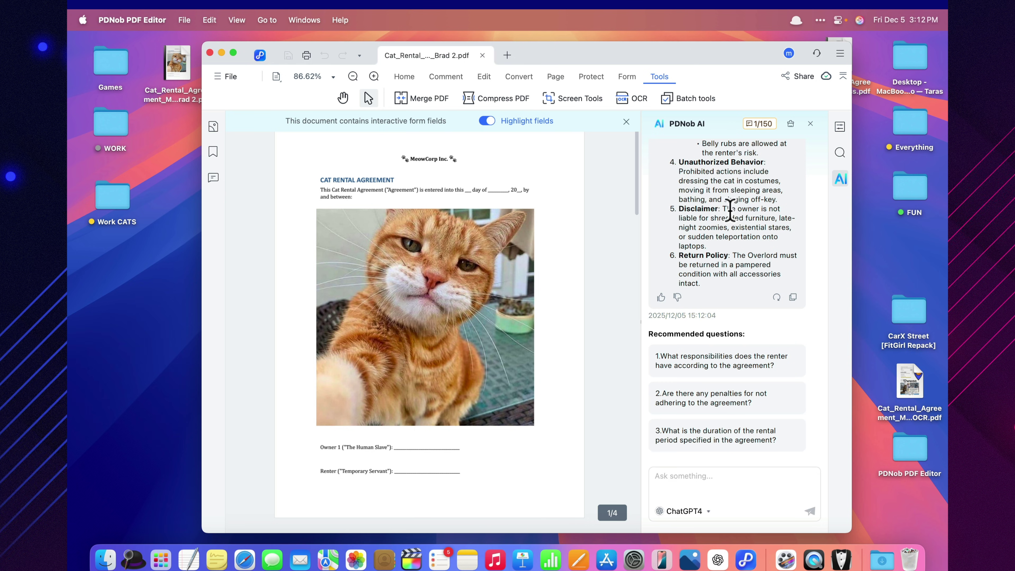
{"action": "scroll", "coordinate": [728, 306], "scroll_direction": "up", "scroll_amount": 10}
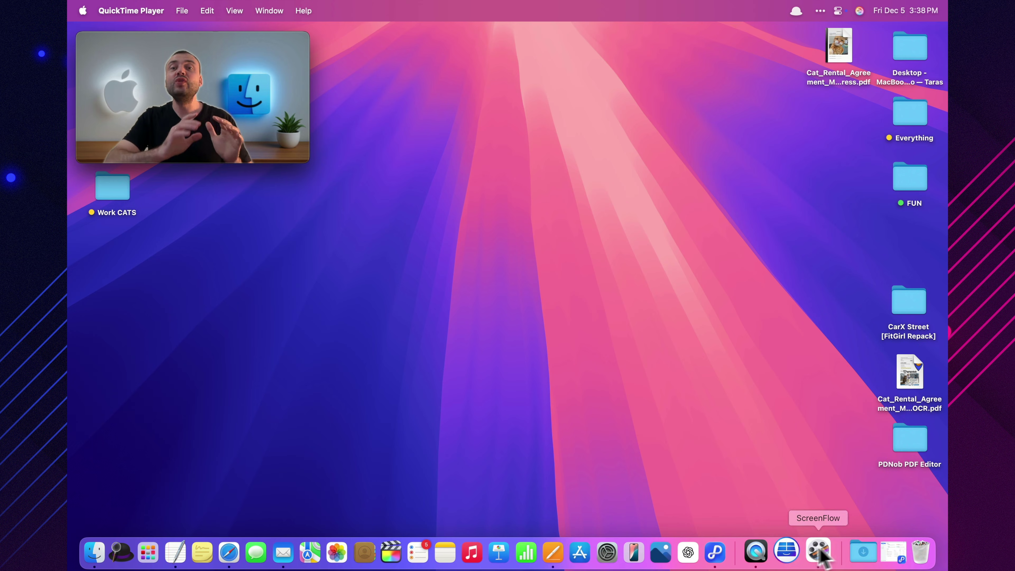
Step: Reopen the agreement from recent files and browse the Comment, Edit, Convert, Page, Protect, Form, Tools tabs
{"action": "left_click", "coordinate": [887, 550]}
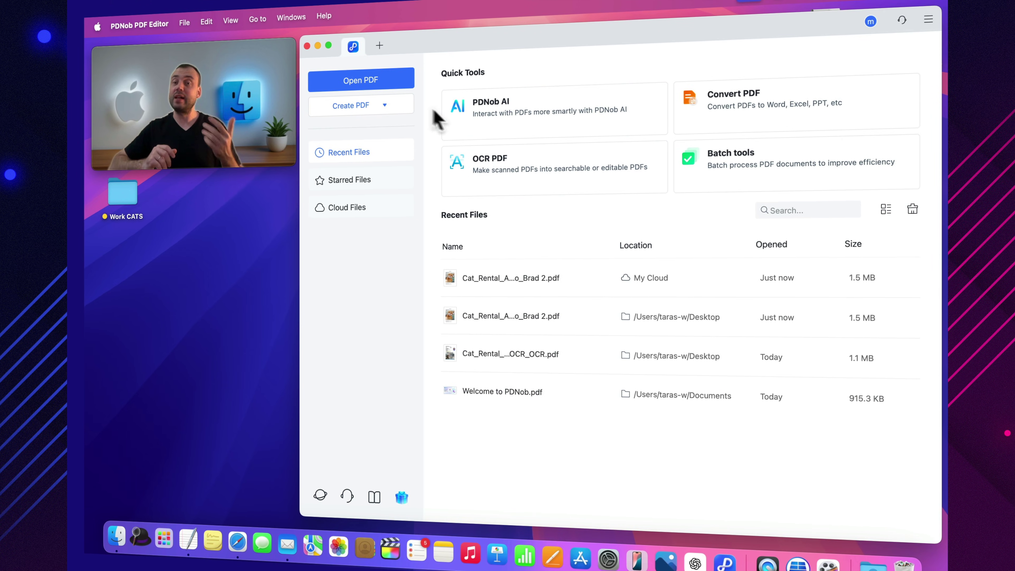
{"action": "double_click", "coordinate": [515, 280]}
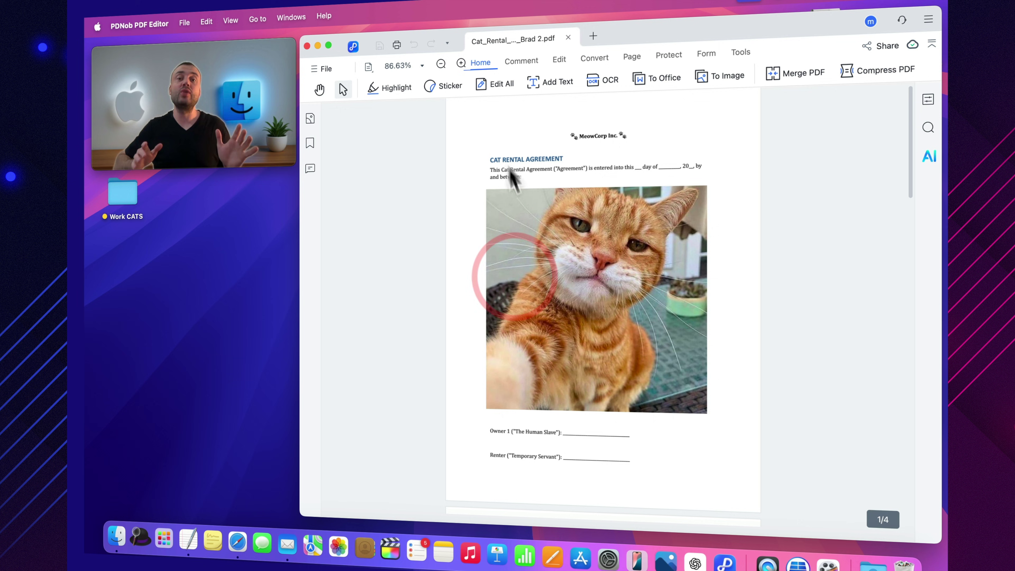
{"action": "left_click", "coordinate": [521, 61]}
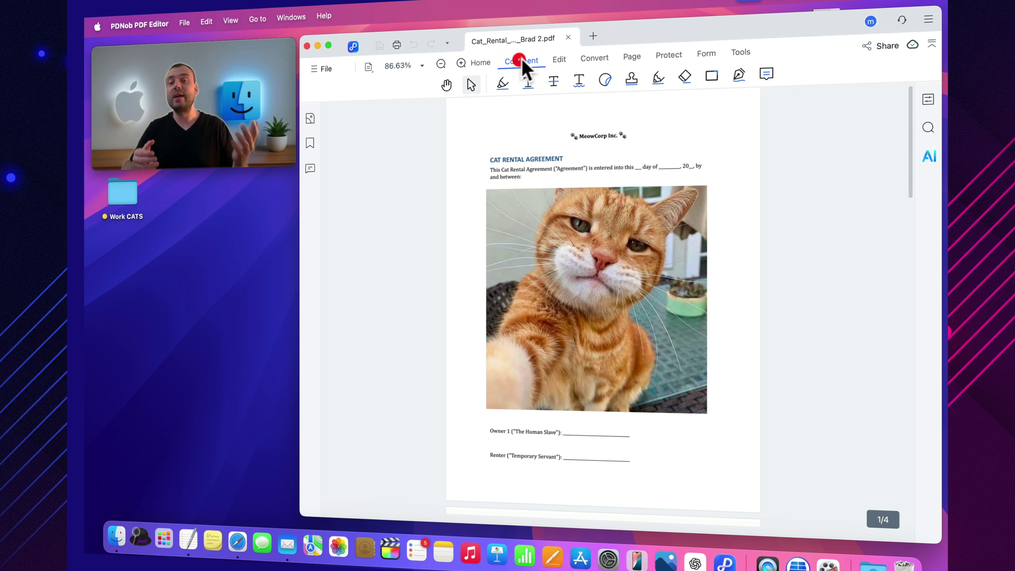
{"action": "left_click", "coordinate": [559, 59]}
{"action": "left_click", "coordinate": [594, 59]}
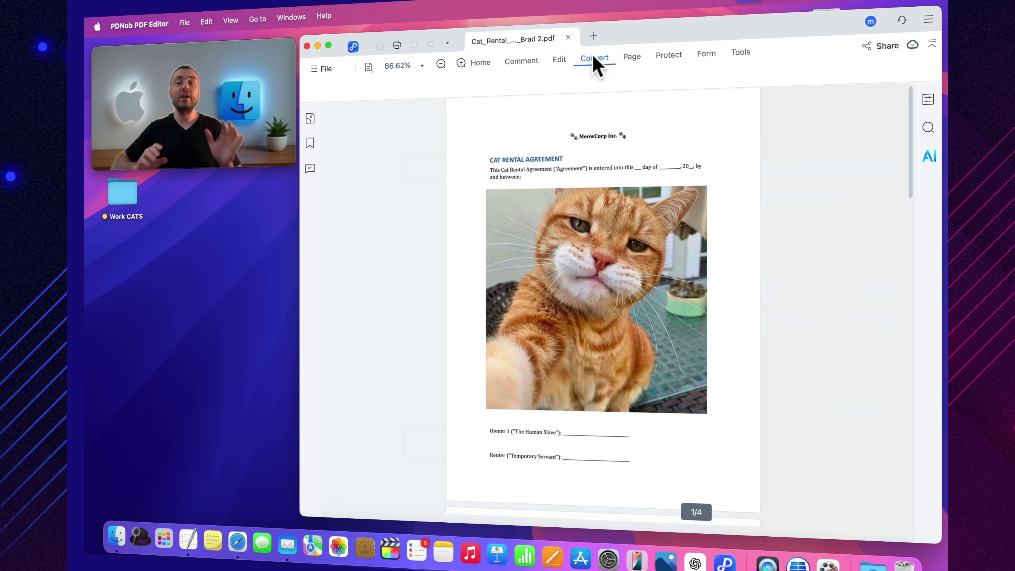
{"action": "left_click", "coordinate": [632, 57]}
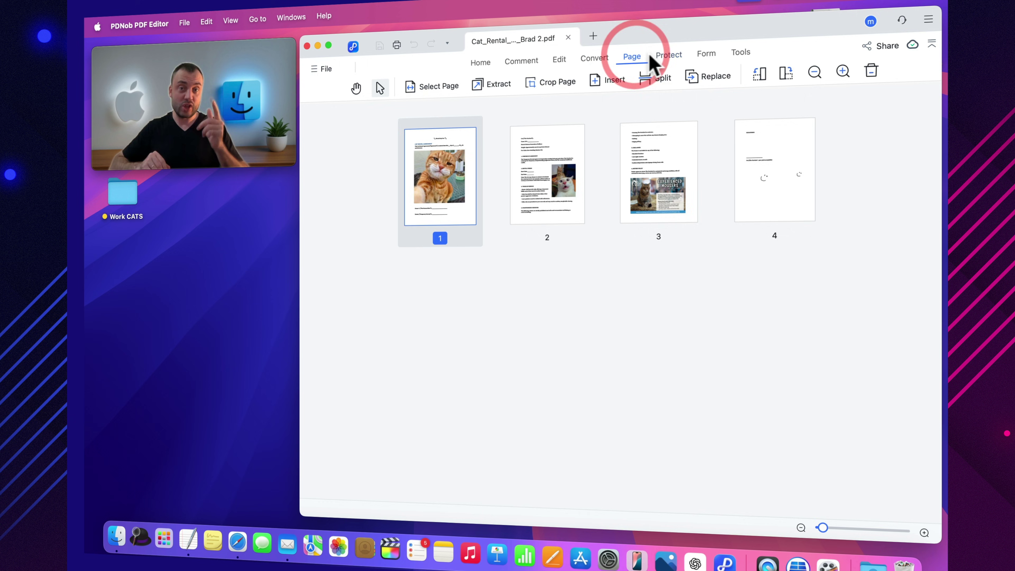
{"action": "left_click", "coordinate": [668, 56]}
{"action": "left_click", "coordinate": [708, 56]}
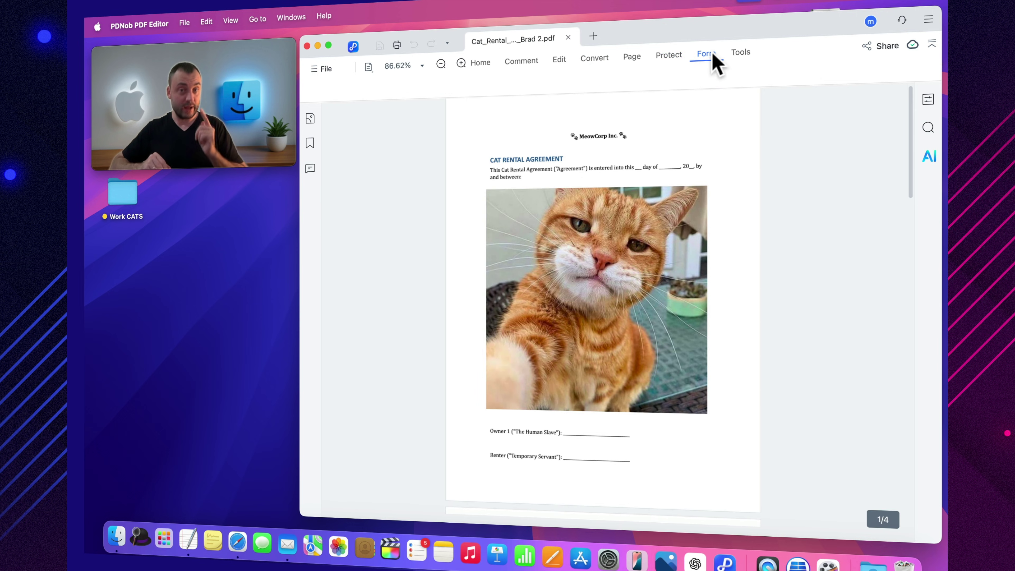
{"action": "left_click", "coordinate": [748, 54]}
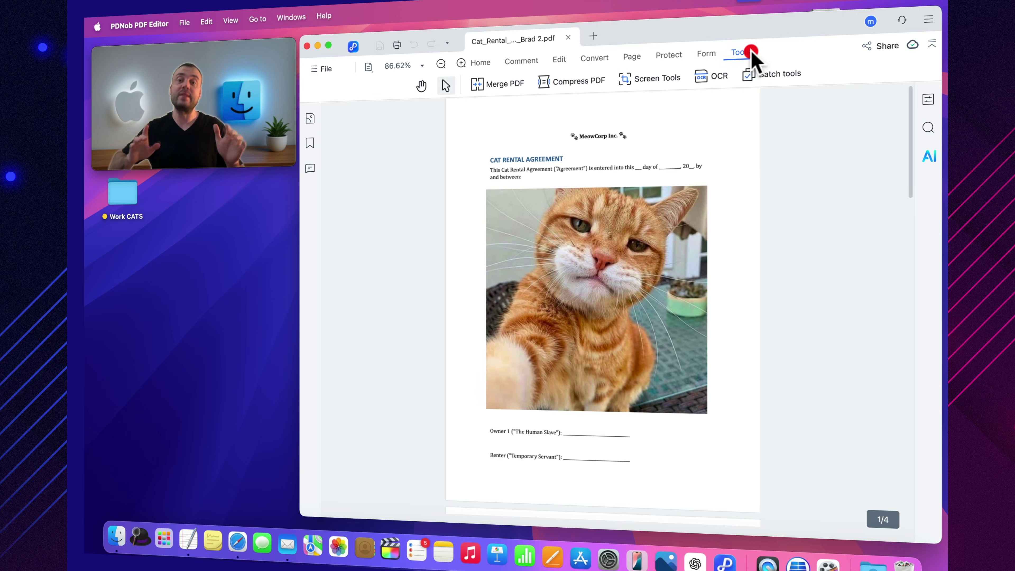